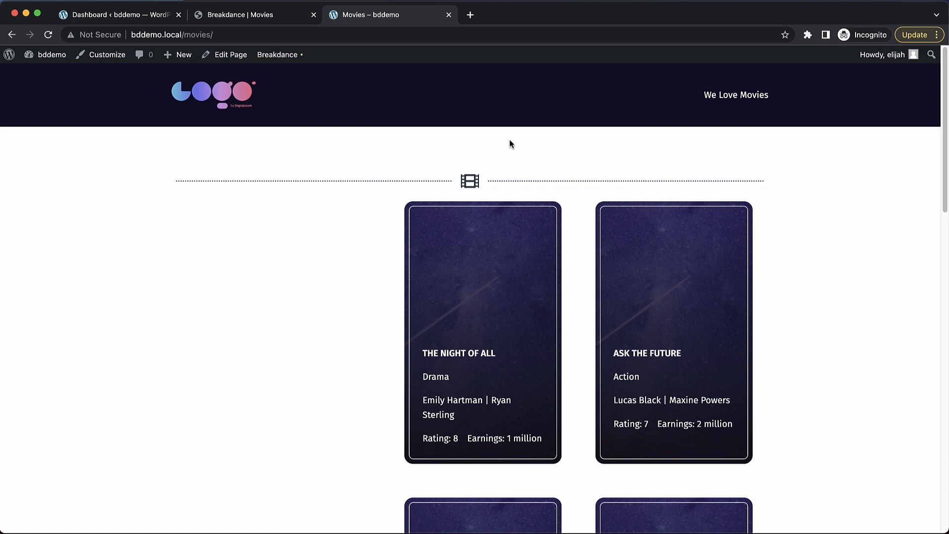
Step: Switch from the Movies page to the WordPress admin dashboard and open the FacetWP settings
{"action": "scroll", "coordinate": [509, 142], "scroll_direction": "down", "scroll_amount": 3}
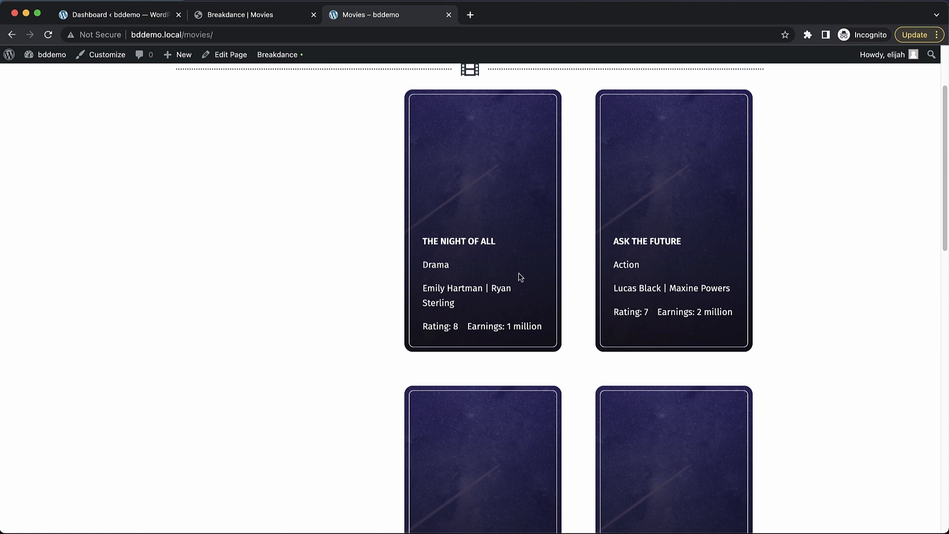
{"action": "scroll", "coordinate": [519, 277], "scroll_direction": "up", "scroll_amount": 3}
{"action": "left_click", "coordinate": [119, 15]}
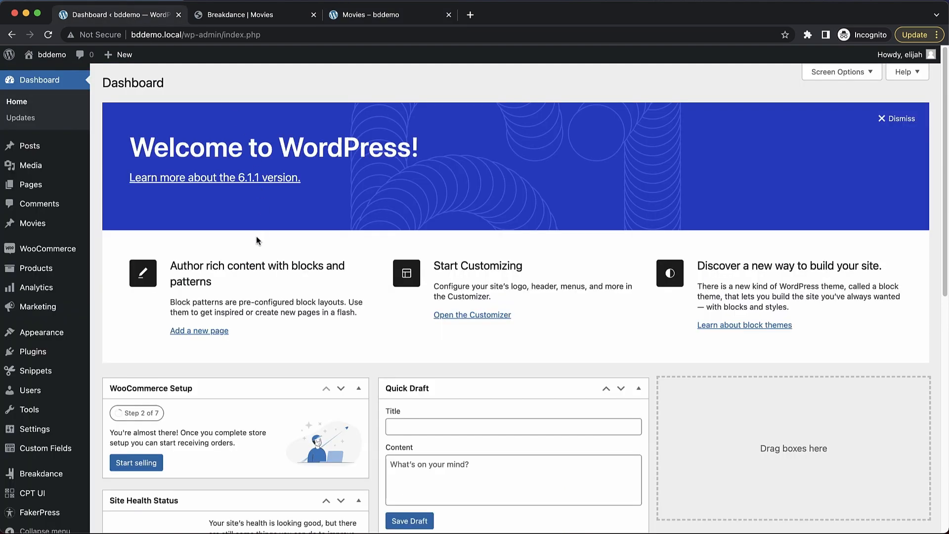
{"action": "scroll", "coordinate": [54, 273], "scroll_direction": "down", "scroll_amount": 2}
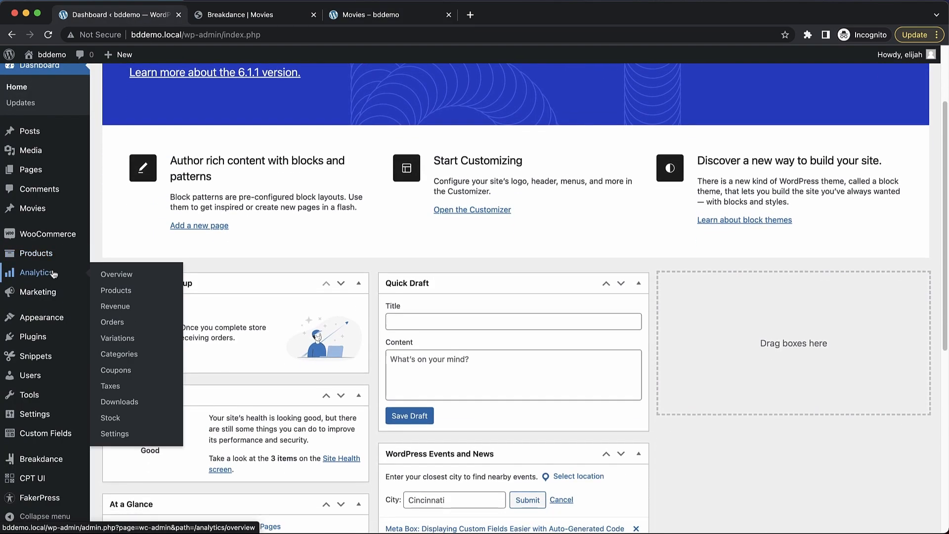
{"action": "mouse_move", "coordinate": [55, 413]}
{"action": "left_click", "coordinate": [116, 501]}
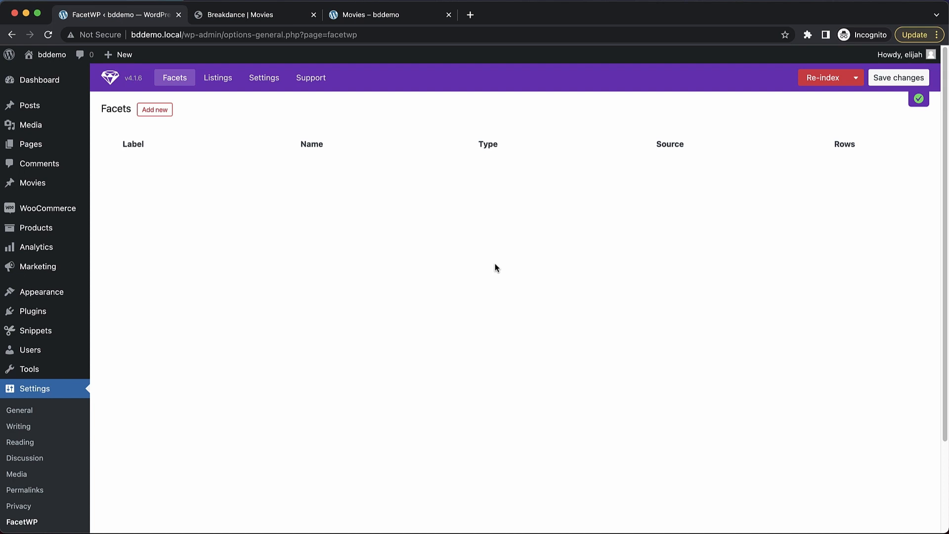
Step: Create a new facet labelled "Sort" and set its facet type to Sort
{"action": "left_click", "coordinate": [165, 116]}
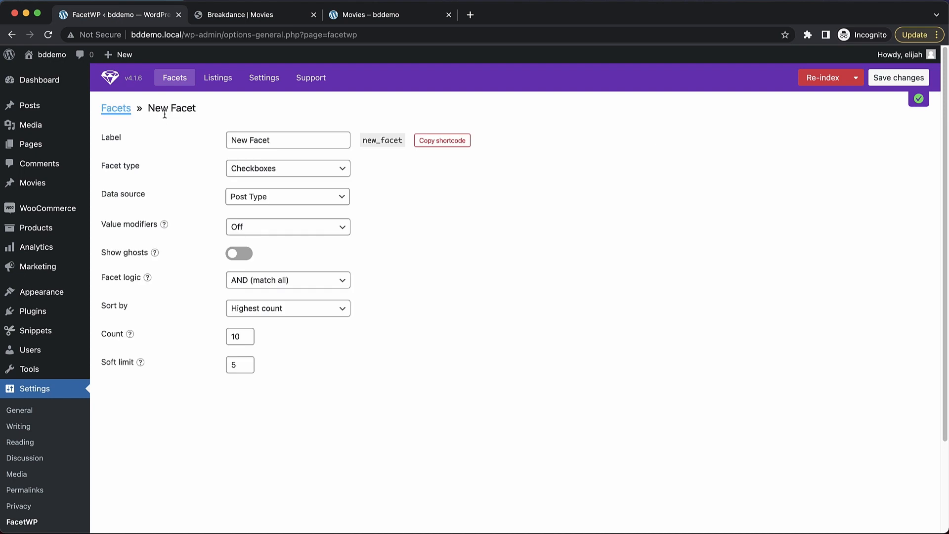
{"action": "triple_click", "coordinate": [287, 136]}
{"action": "type", "text": "Sort"}
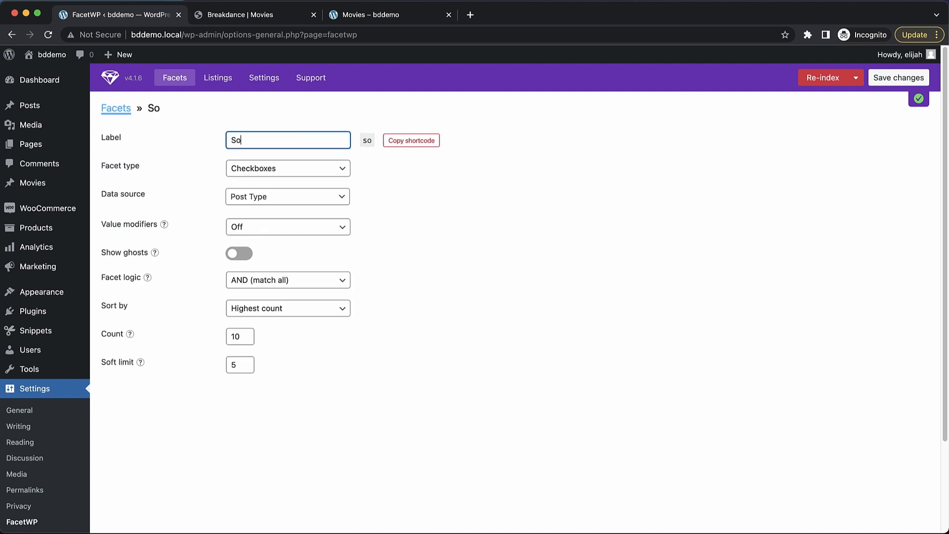
{"action": "left_click", "coordinate": [313, 168]}
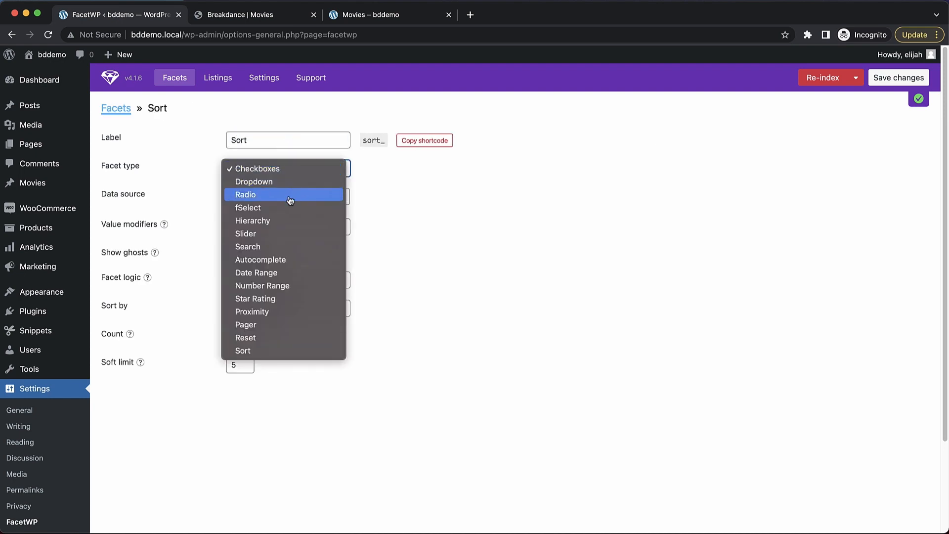
{"action": "left_click", "coordinate": [268, 351]}
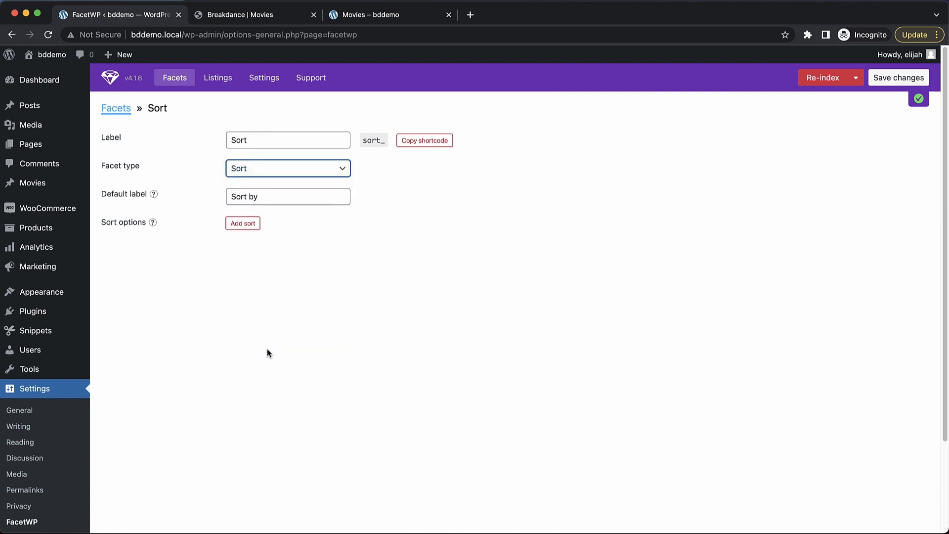
Step: Add a sort option named "Rating (Low to High)" that sorts by the rating custom field as NUMERIC
{"action": "left_click", "coordinate": [246, 225]}
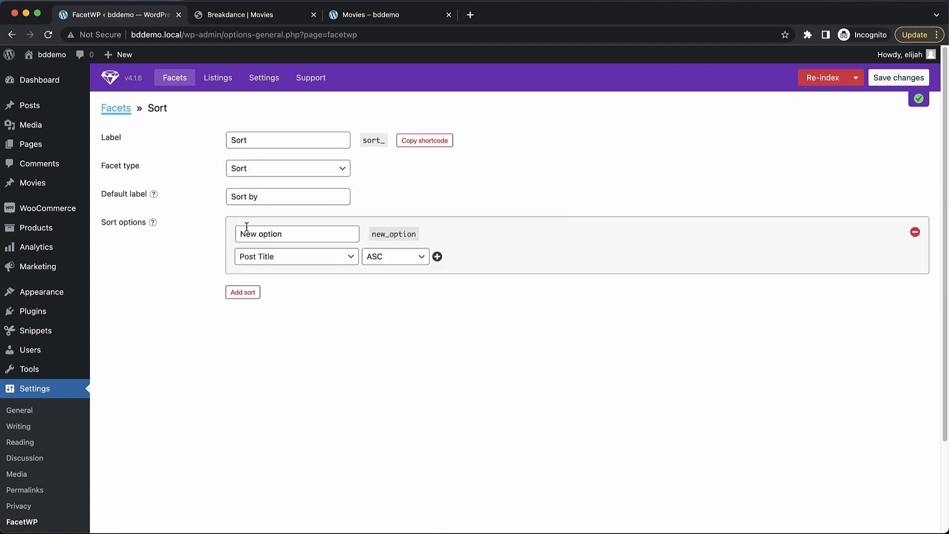
{"action": "triple_click", "coordinate": [312, 234]}
{"action": "type", "text": "Rating"}
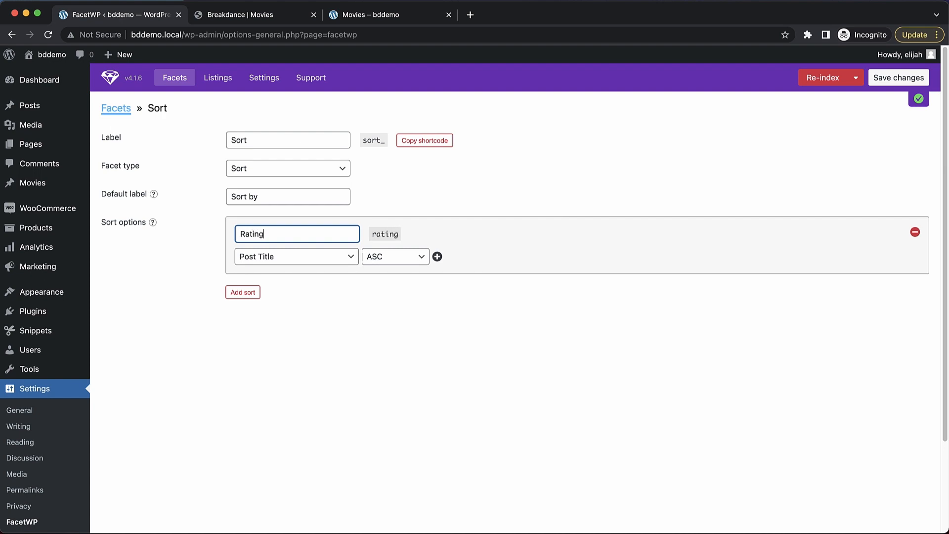
{"action": "left_click", "coordinate": [311, 256]}
{"action": "type", "text": "rating"}
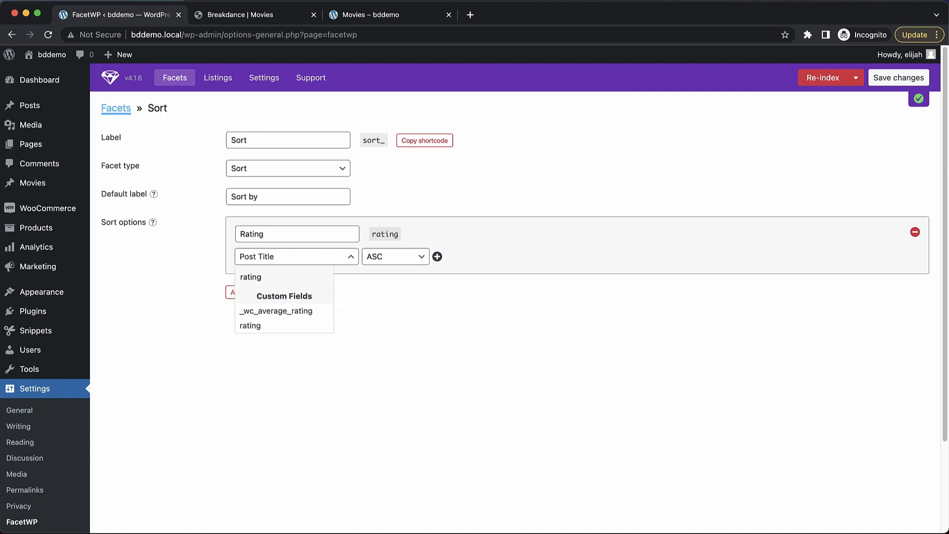
{"action": "left_click", "coordinate": [274, 325]}
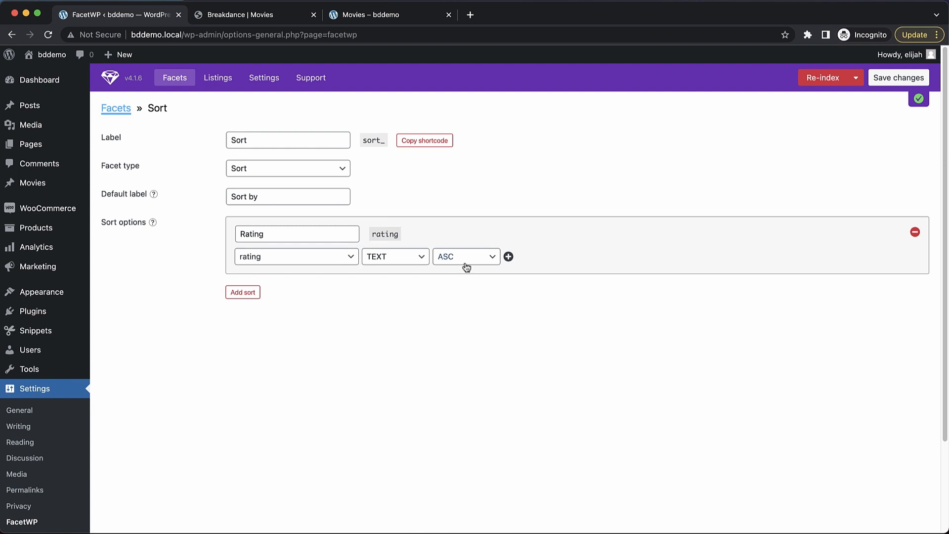
{"action": "left_click", "coordinate": [395, 257]}
{"action": "left_click", "coordinate": [399, 272]}
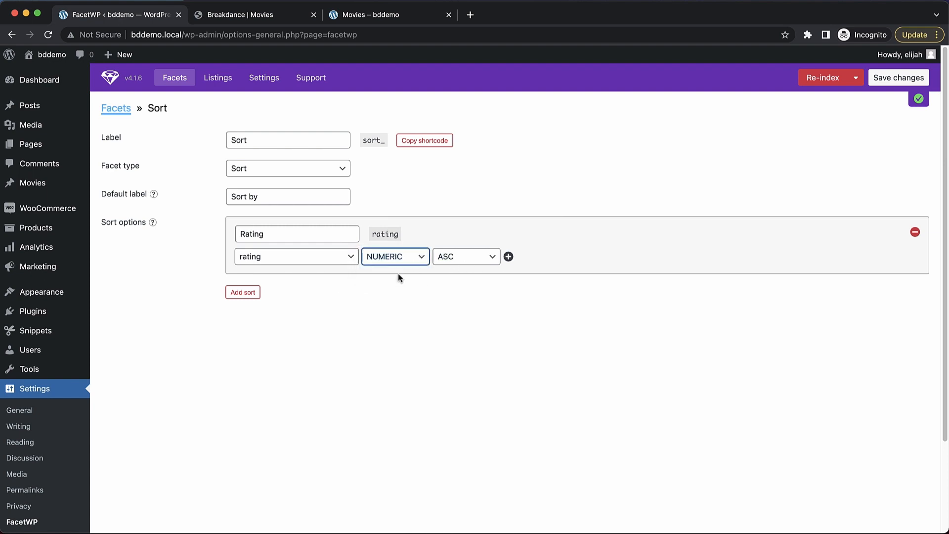
{"action": "left_click", "coordinate": [306, 240]}
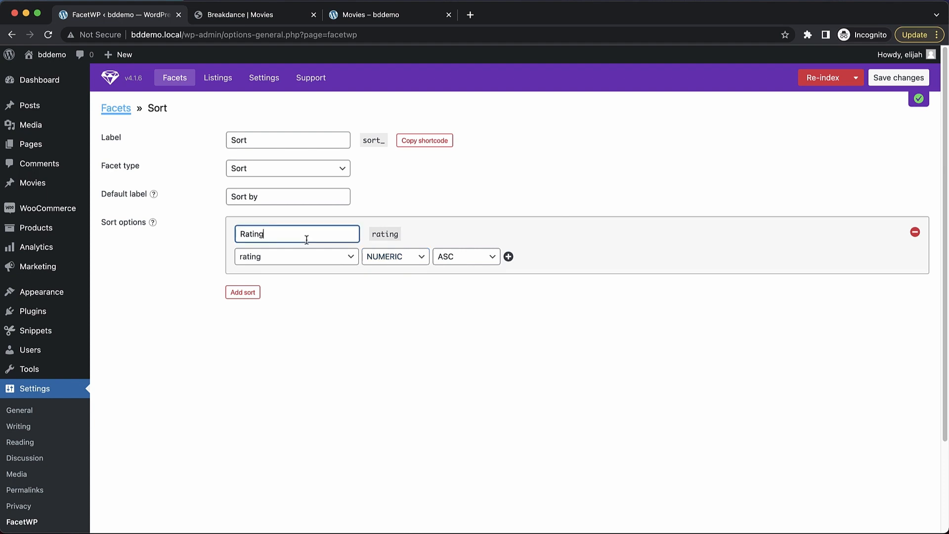
{"action": "type", "text": "(Low to High)"}
Step: Add a second sort option "Rating (High to Low)" using the rating custom field, NUMERIC, in DESC order
{"action": "left_click", "coordinate": [251, 295]}
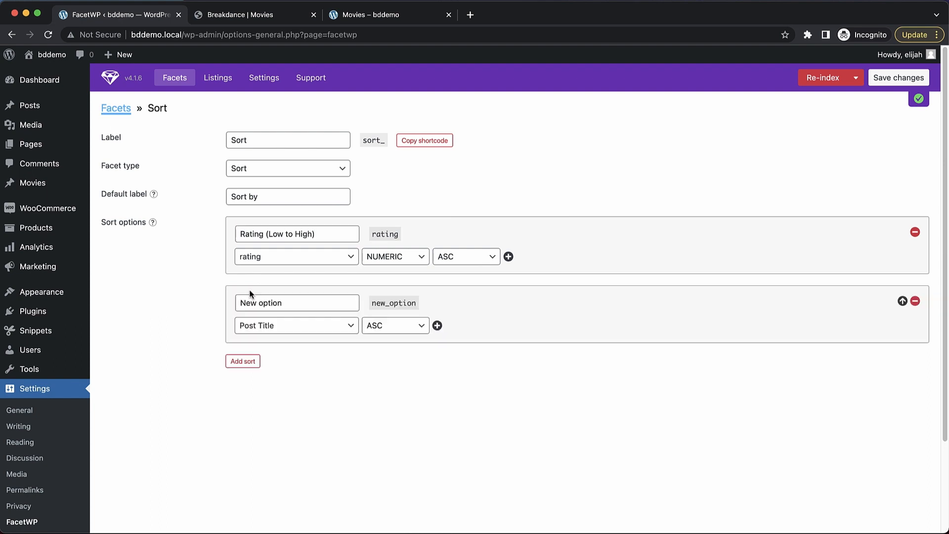
{"action": "triple_click", "coordinate": [292, 303]}
{"action": "type", "text": "Rating"}
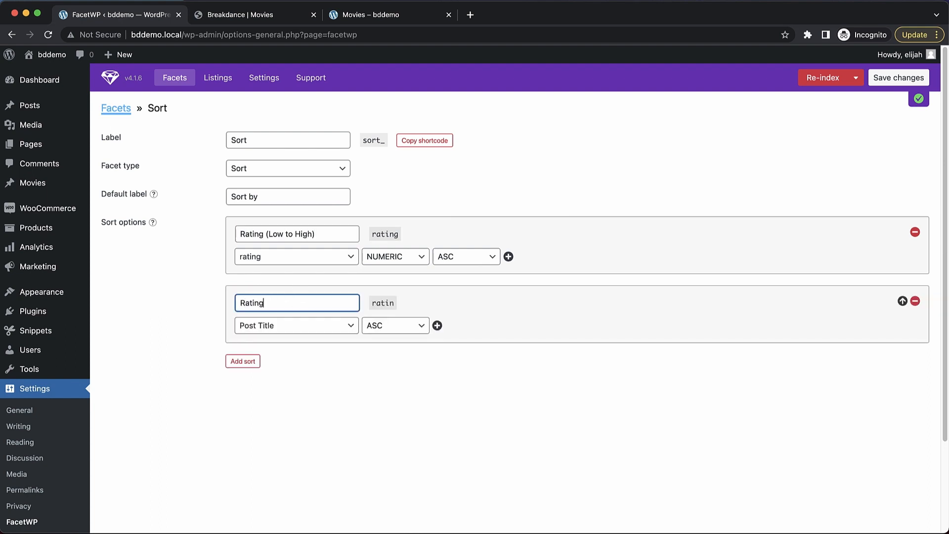
{"action": "type", "text": " (High to Low)"}
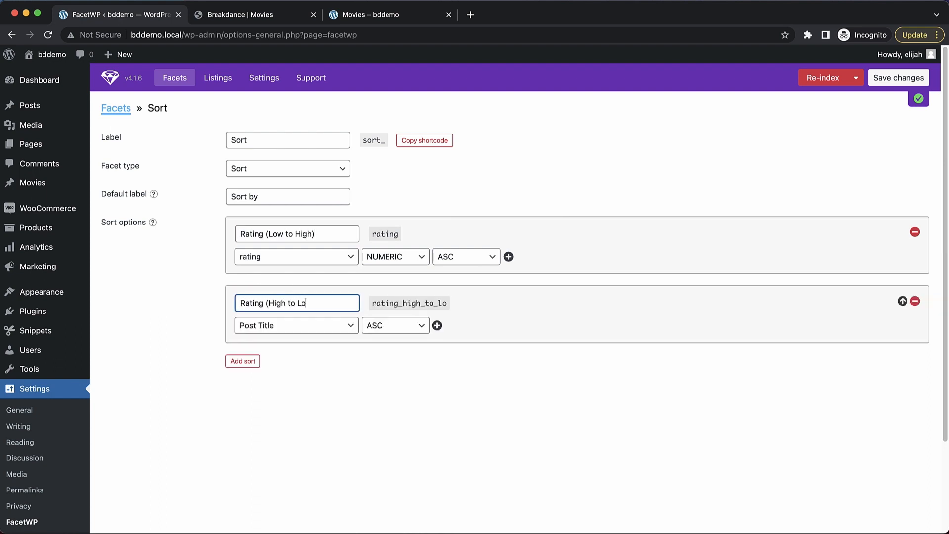
{"action": "left_click", "coordinate": [290, 322]}
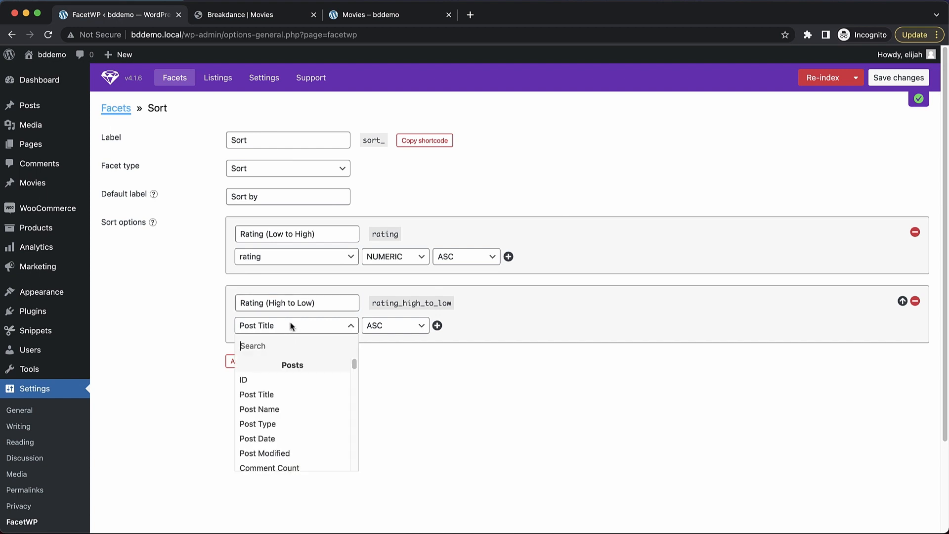
{"action": "type", "text": "reting"}
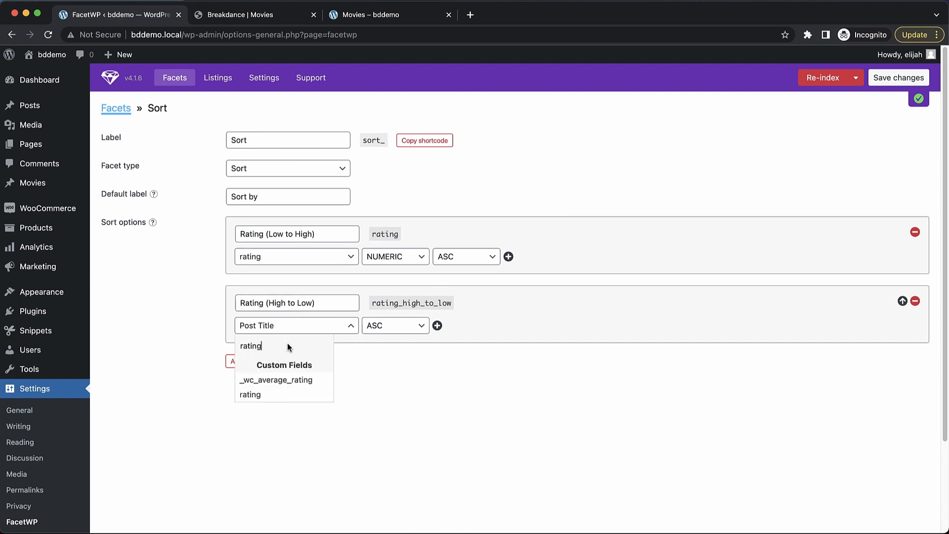
{"action": "left_click", "coordinate": [276, 394]}
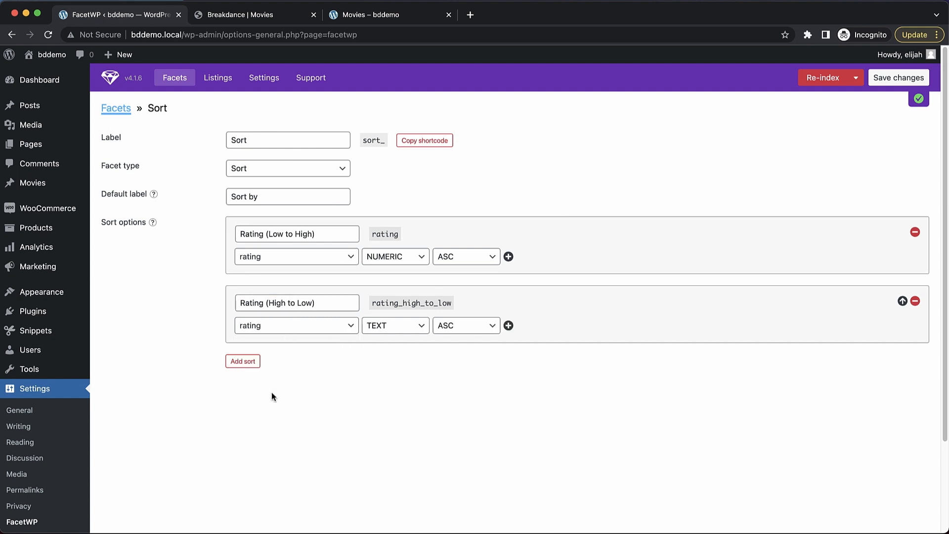
{"action": "left_click", "coordinate": [399, 327]}
{"action": "left_click", "coordinate": [396, 340]}
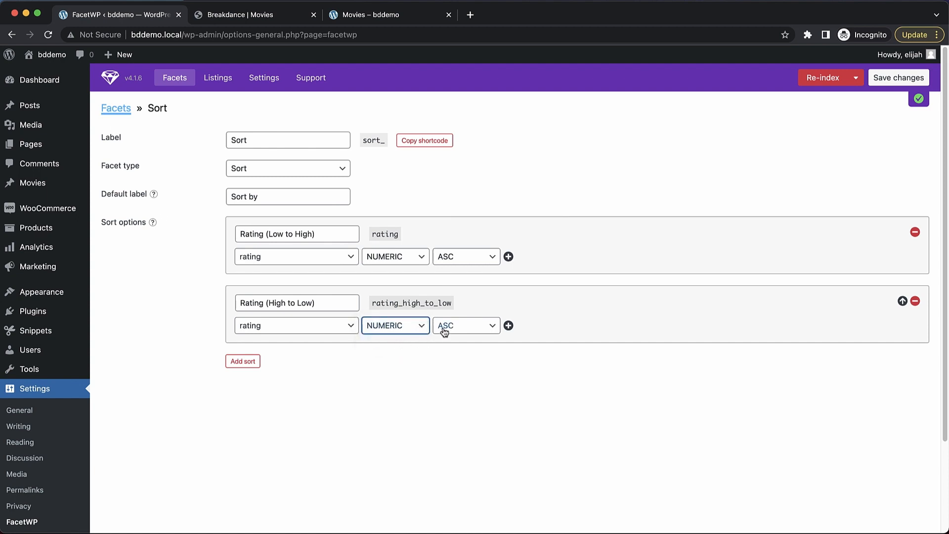
{"action": "left_click", "coordinate": [444, 326]}
{"action": "left_click", "coordinate": [458, 339]}
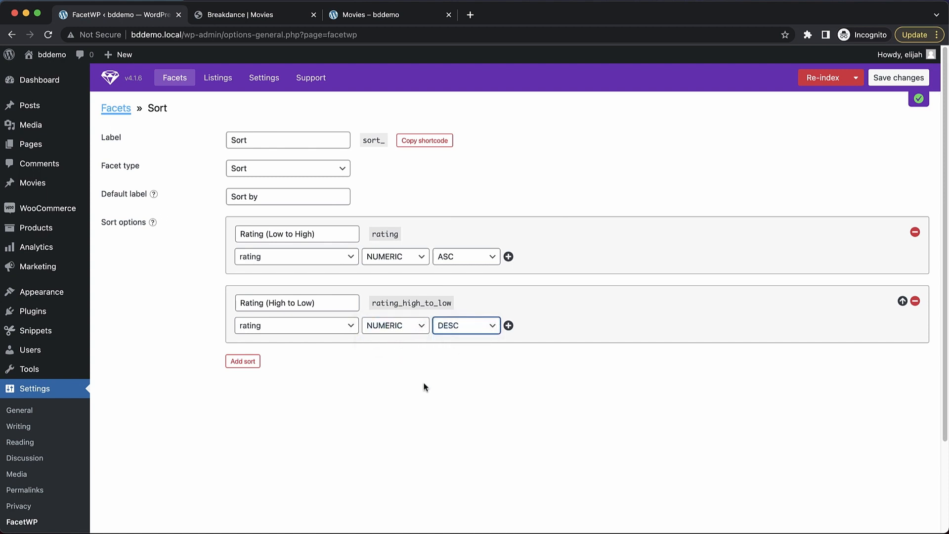
Step: Add a third sort option "Highest Earnings" using the custom field number_elt62d1bod, NUMERIC, in DESC order
{"action": "left_click", "coordinate": [244, 361]}
{"action": "double_click", "coordinate": [294, 371]}
{"action": "triple_click", "coordinate": [294, 371]}
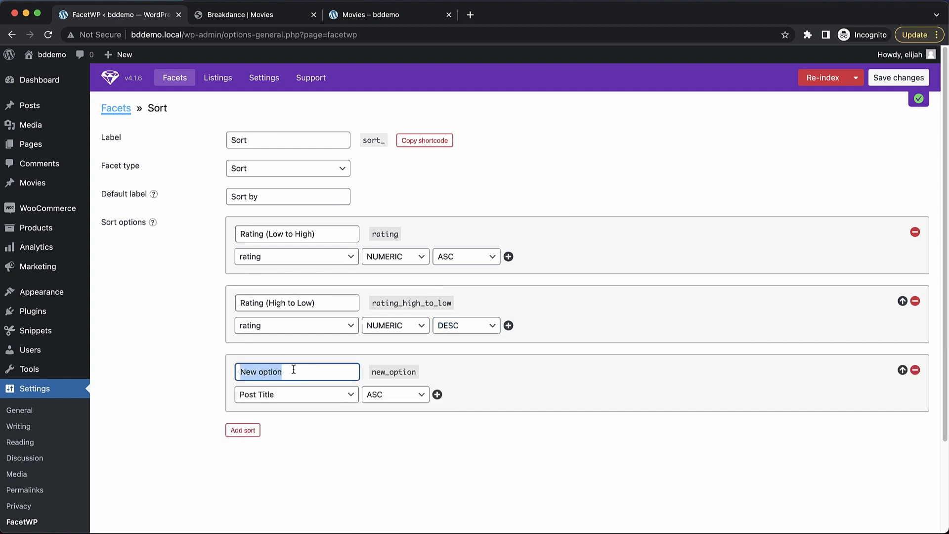
{"action": "type", "text": "Highest Earni"}
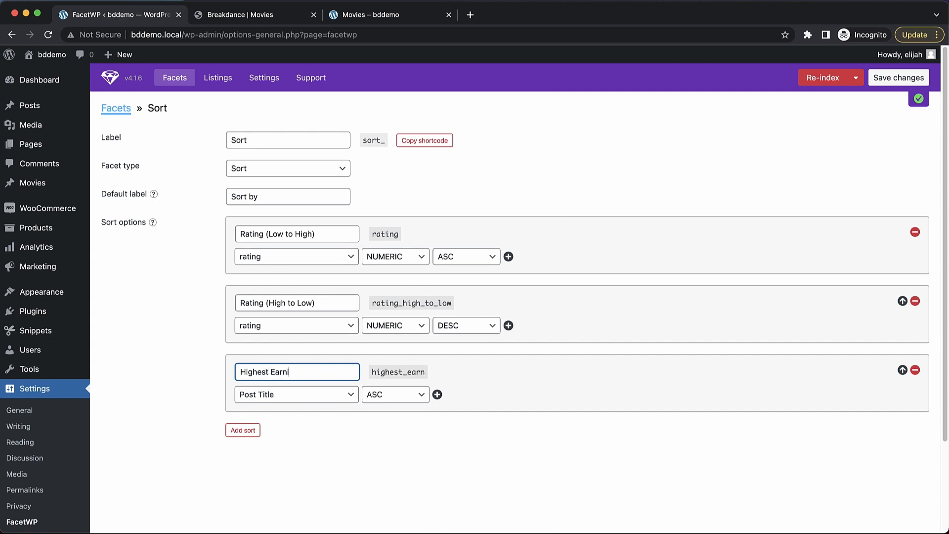
{"action": "type", "text": "ngs"}
{"action": "left_click", "coordinate": [298, 396]}
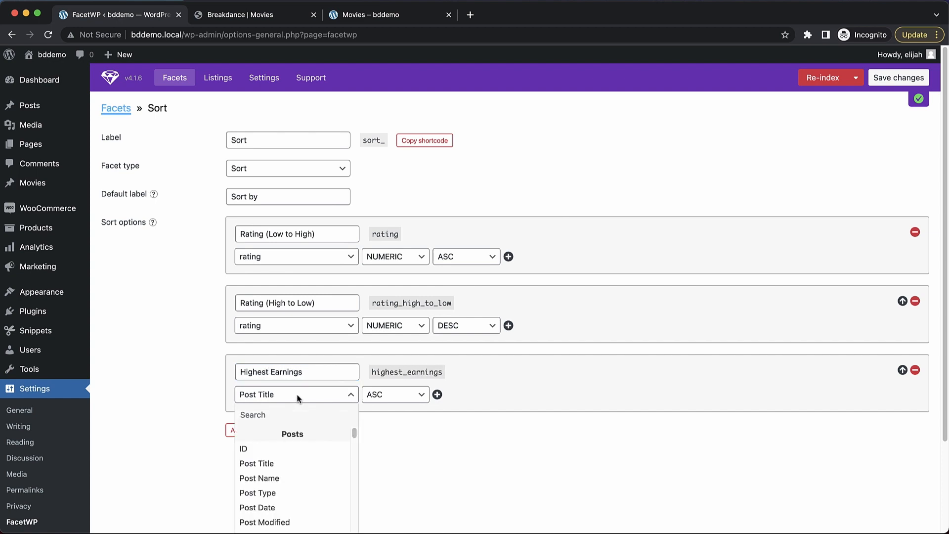
{"action": "type", "text": "number"}
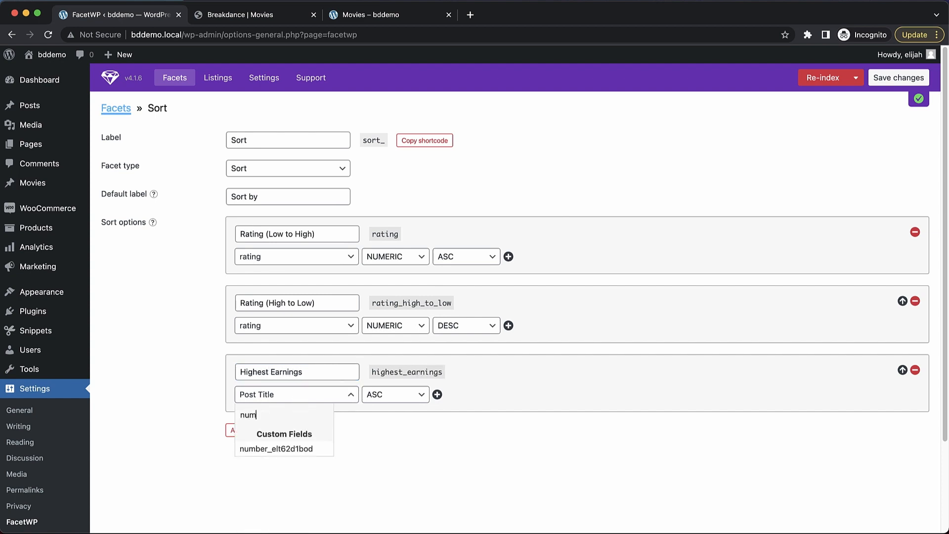
{"action": "left_click", "coordinate": [293, 448]}
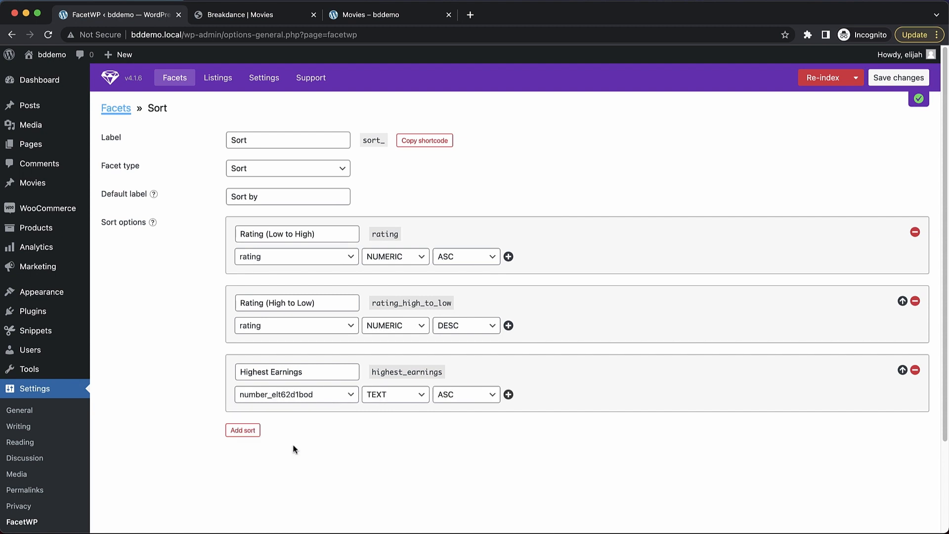
{"action": "left_click", "coordinate": [407, 395]}
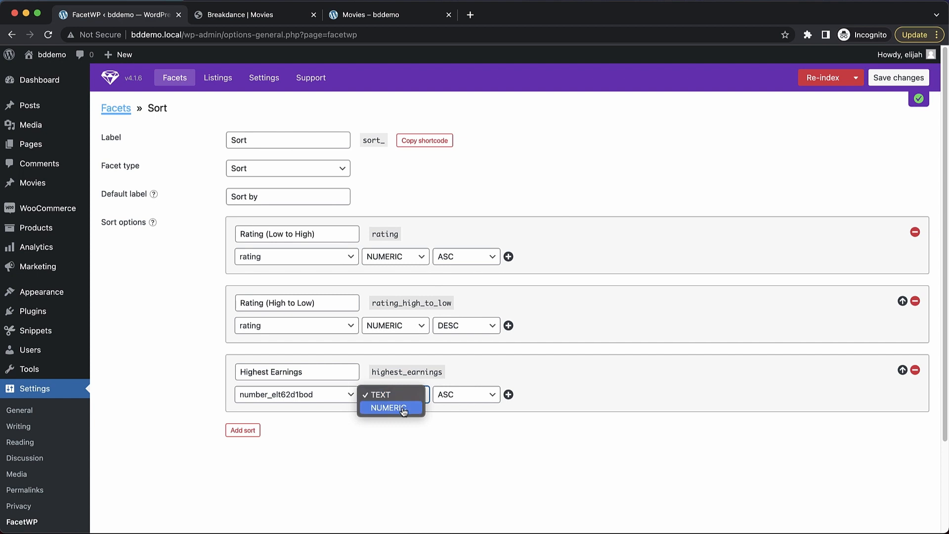
{"action": "left_click", "coordinate": [404, 410]}
{"action": "left_click", "coordinate": [459, 403]}
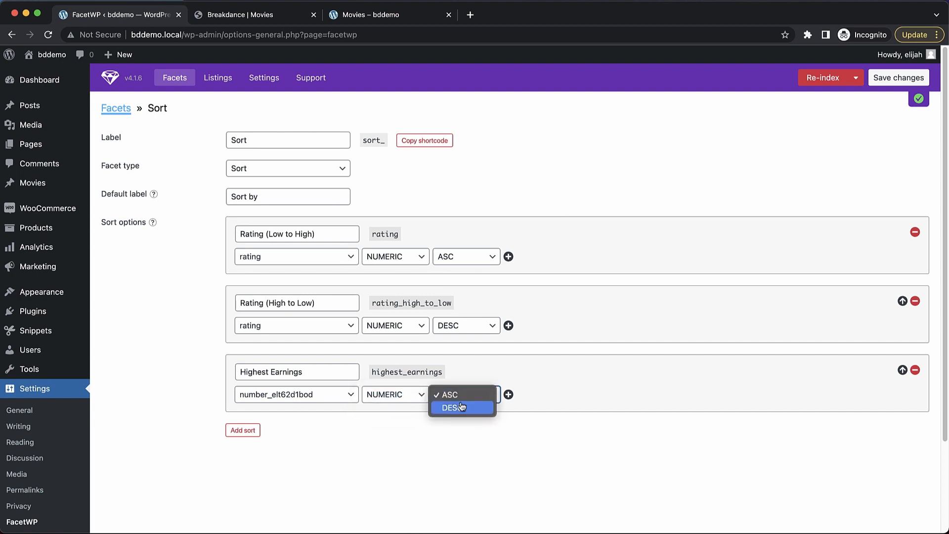
{"action": "left_click", "coordinate": [459, 408]}
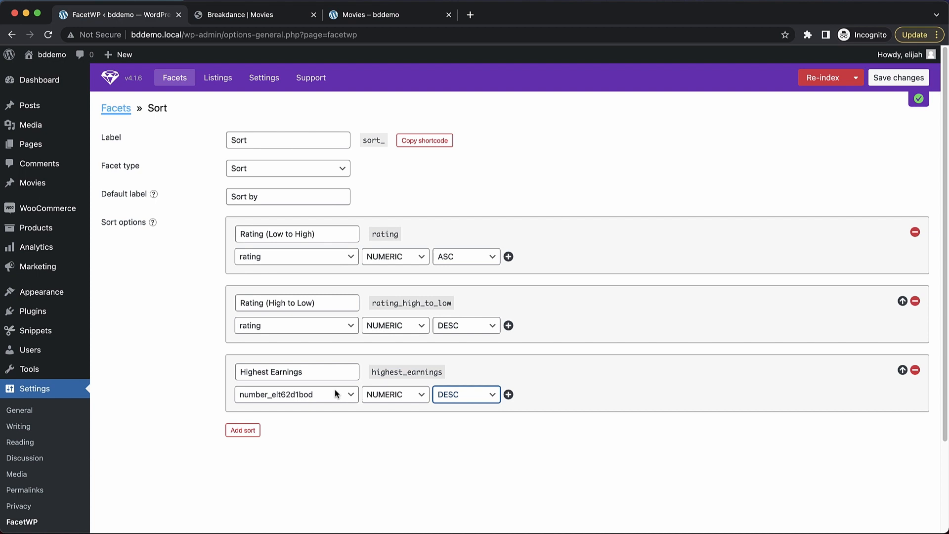
Step: Save the facet changes and re-index FacetWP
{"action": "left_click", "coordinate": [891, 87]}
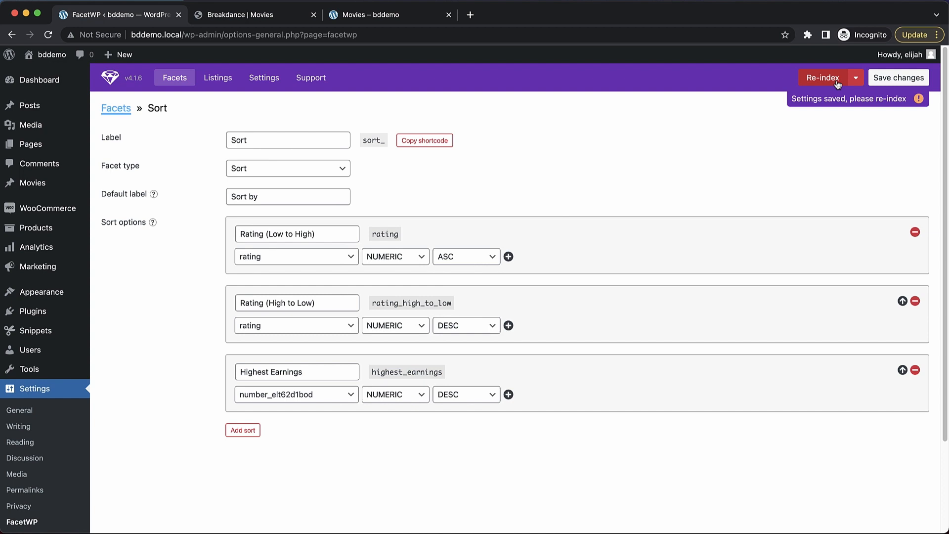
{"action": "left_click", "coordinate": [838, 85]}
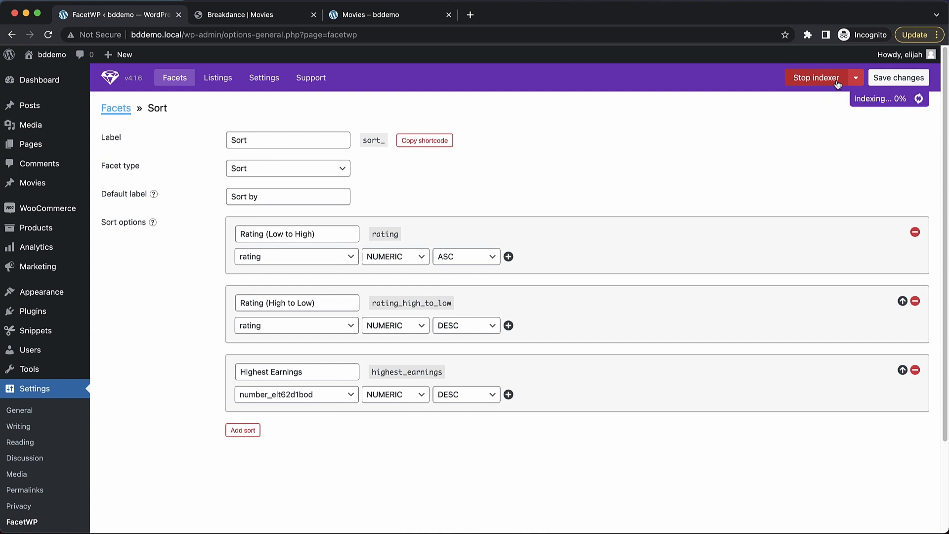
{"action": "left_click", "coordinate": [837, 85]}
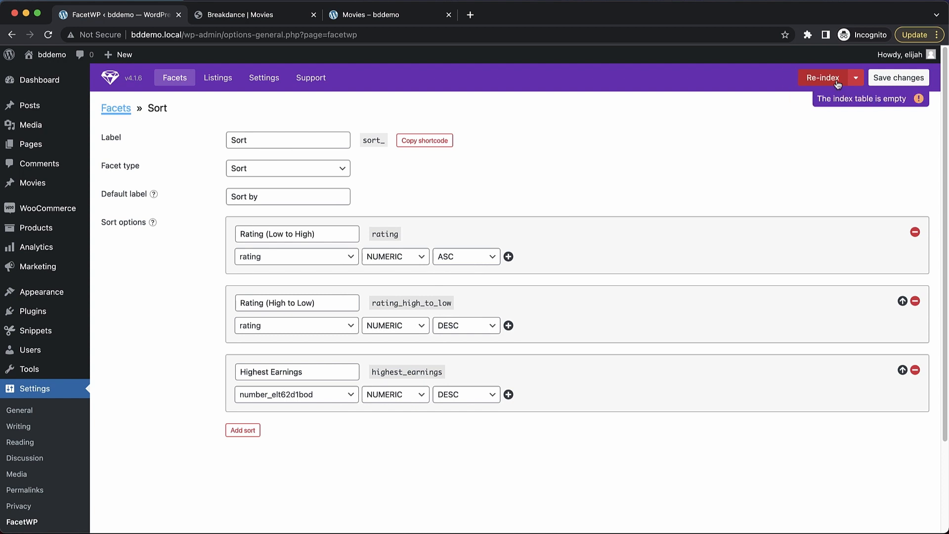
Step: In the Breakdance builder, add a FacetWP Facet element to the empty column on the Movies page and set its facet to Sort
{"action": "left_click", "coordinate": [280, 15]}
{"action": "left_click", "coordinate": [367, 231]}
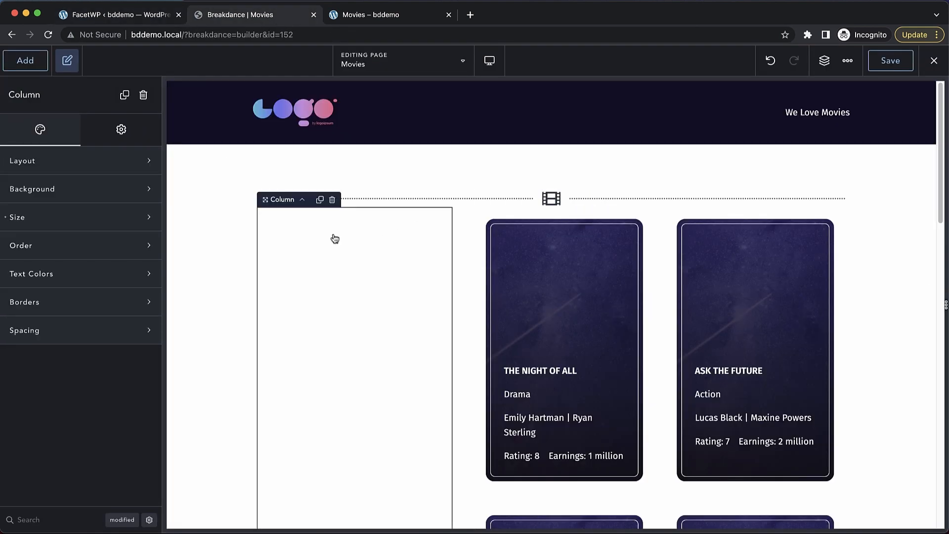
{"action": "left_click", "coordinate": [31, 69]}
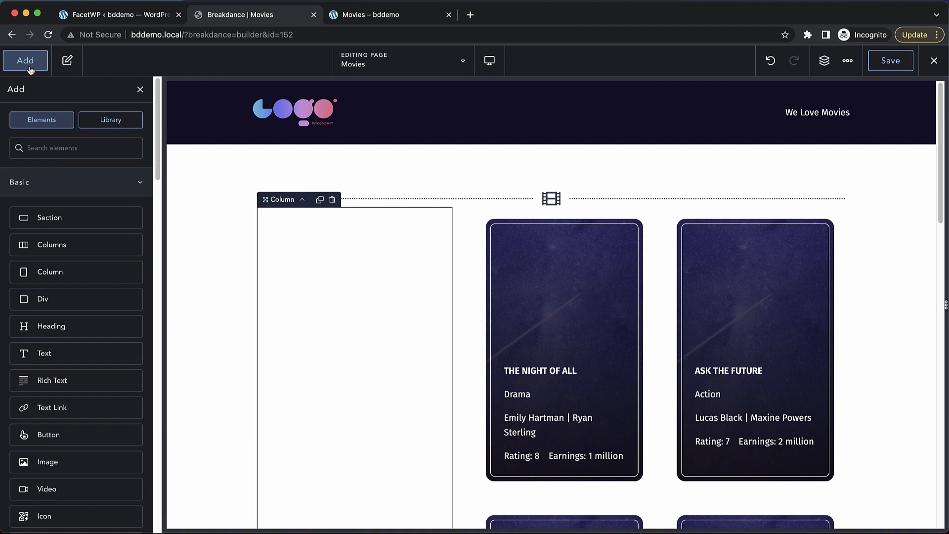
{"action": "type", "text": "facet"}
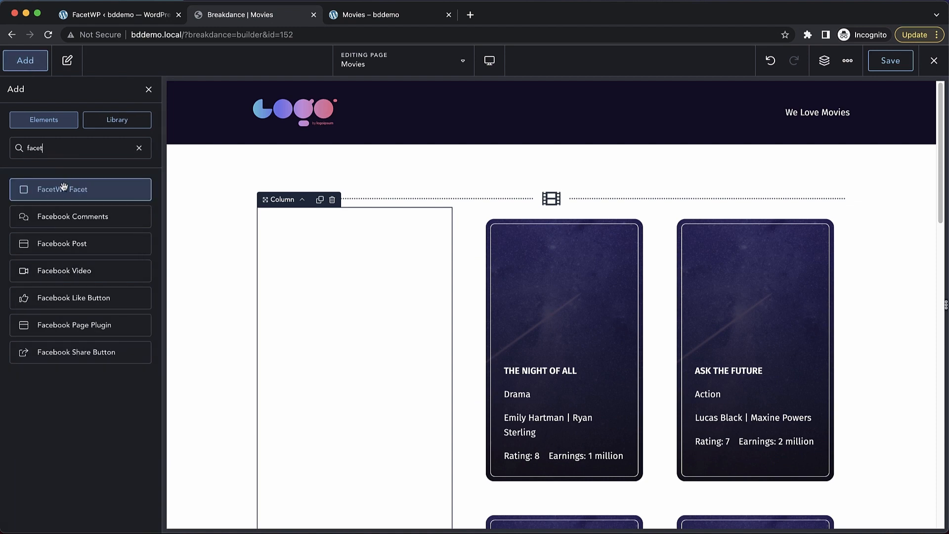
{"action": "left_click", "coordinate": [63, 188]}
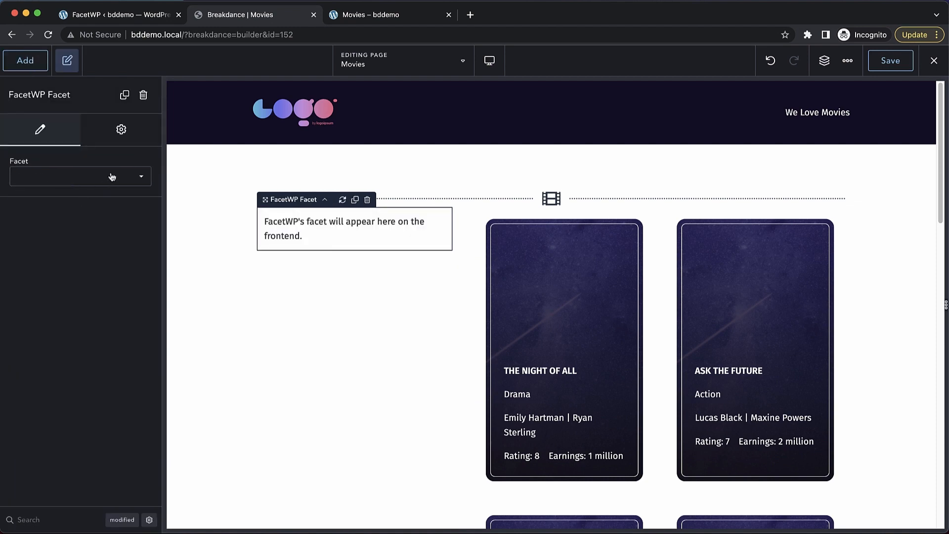
{"action": "left_click", "coordinate": [112, 176]}
{"action": "left_click", "coordinate": [62, 190]}
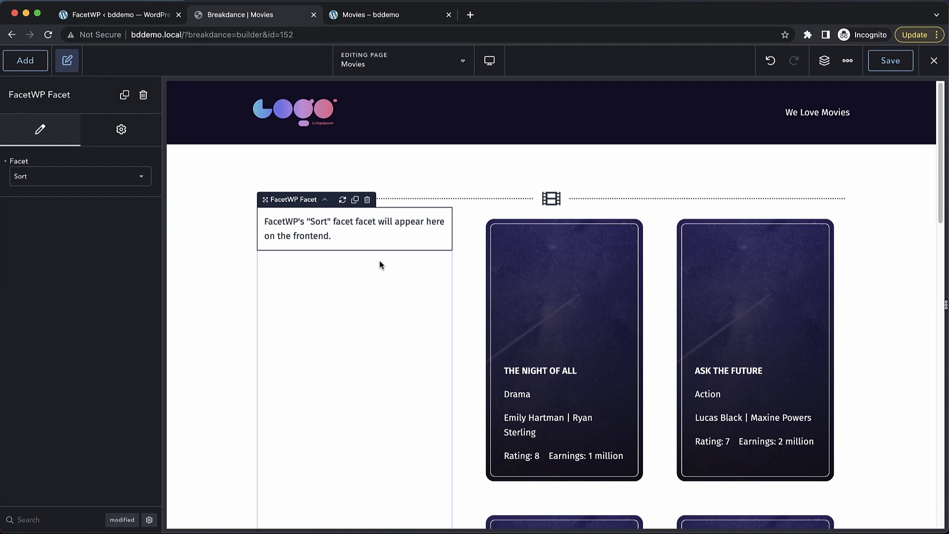
Step: Make sure FacetWP is enabled on the movies' Post Loop Builder and save the page
{"action": "left_click", "coordinate": [663, 255]}
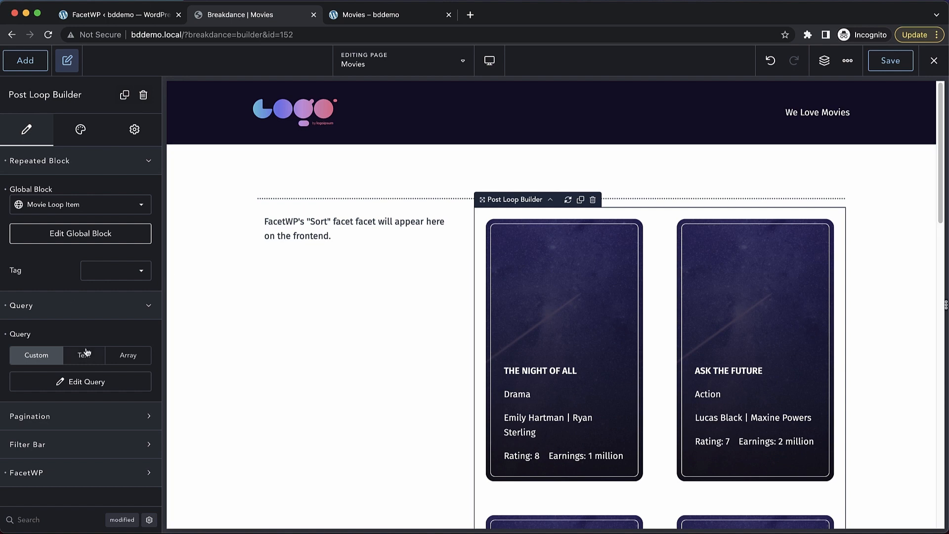
{"action": "left_click", "coordinate": [59, 471]}
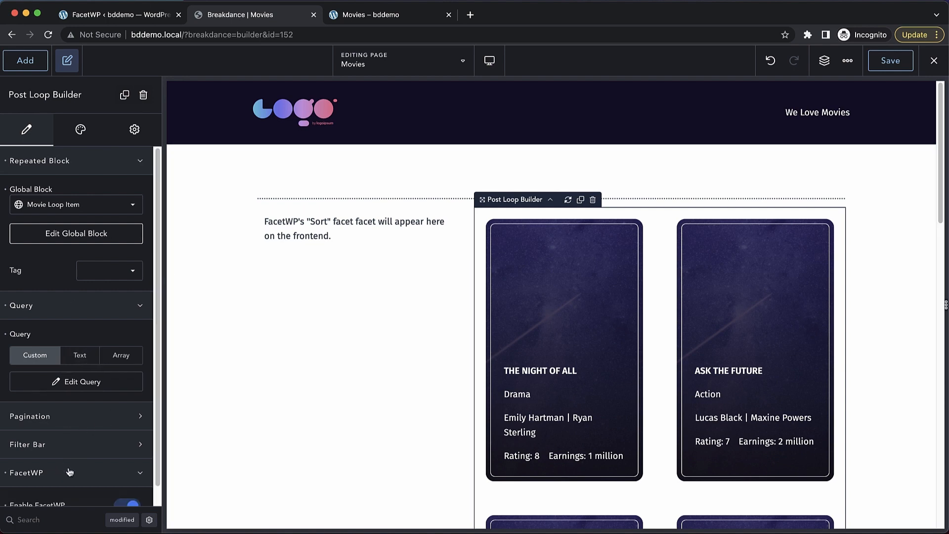
{"action": "scroll", "coordinate": [67, 472], "scroll_direction": "down", "scroll_amount": 1}
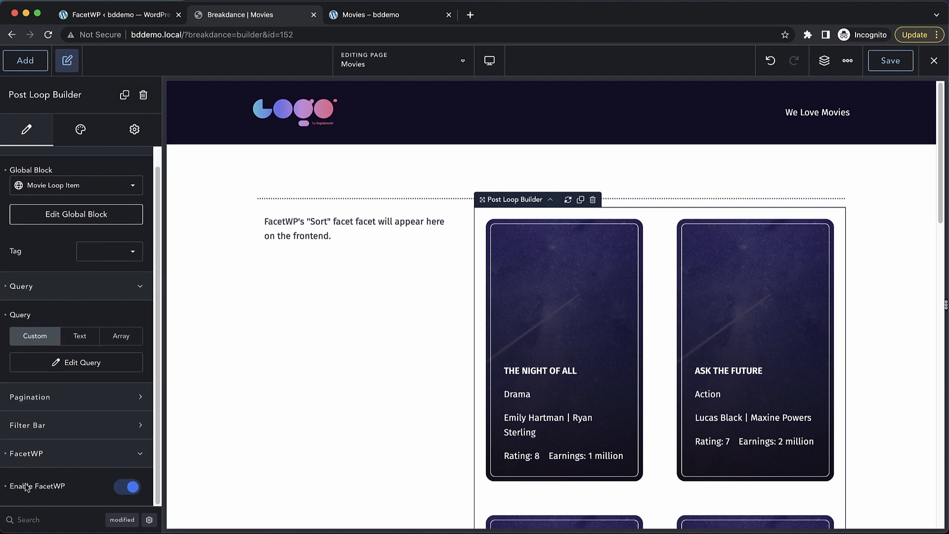
{"action": "left_click", "coordinate": [130, 488]}
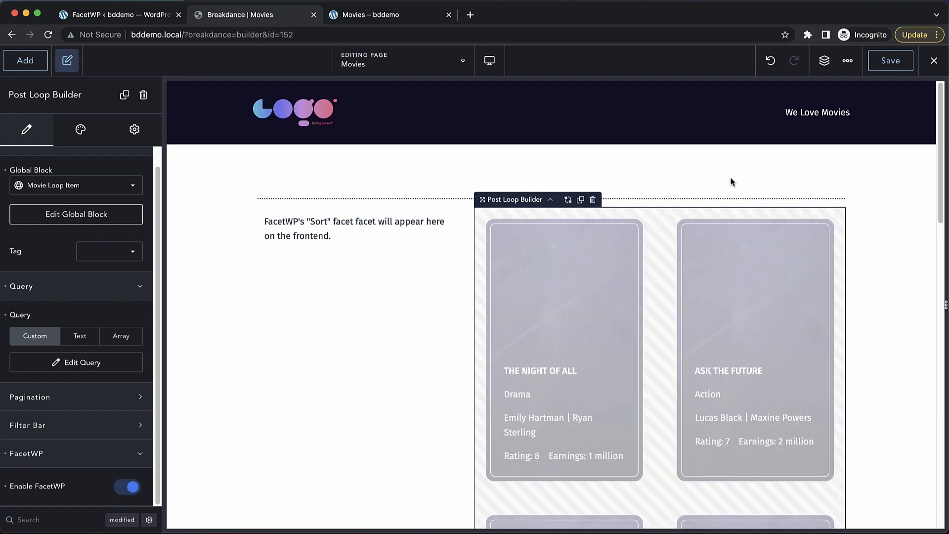
{"action": "left_click", "coordinate": [896, 60]}
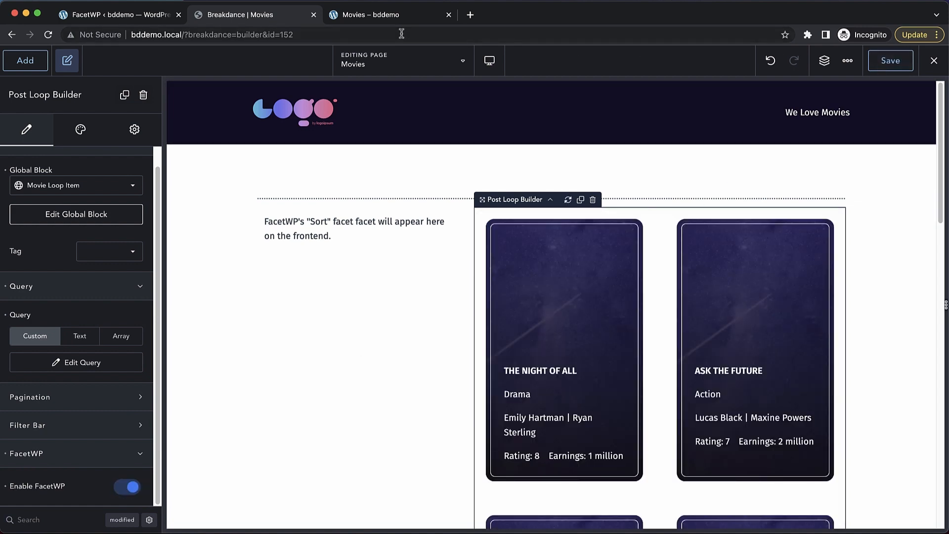
Step: Reload the live Movies page, sort the movies by Rating (Low to High), and check the order of the cards
{"action": "left_click", "coordinate": [386, 17]}
{"action": "key", "text": "super+r"}
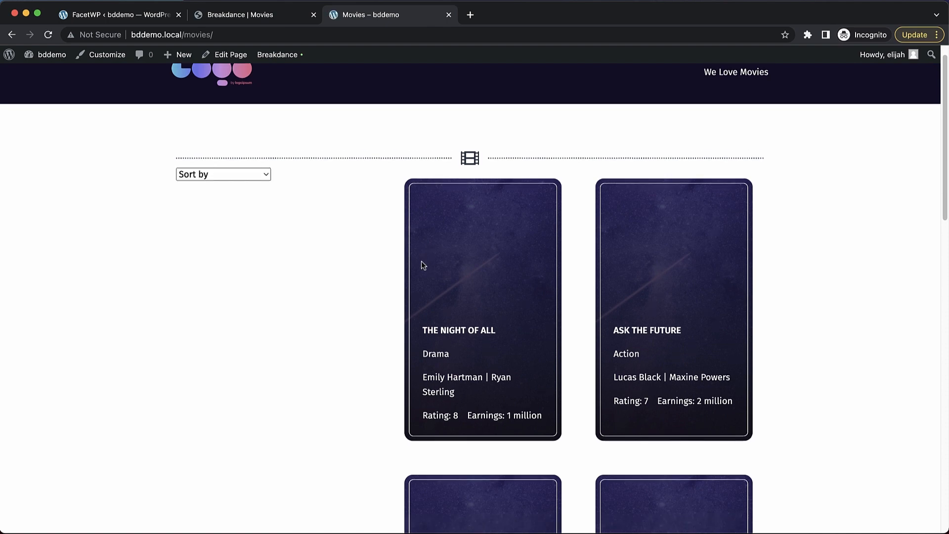
{"action": "left_click", "coordinate": [270, 176]}
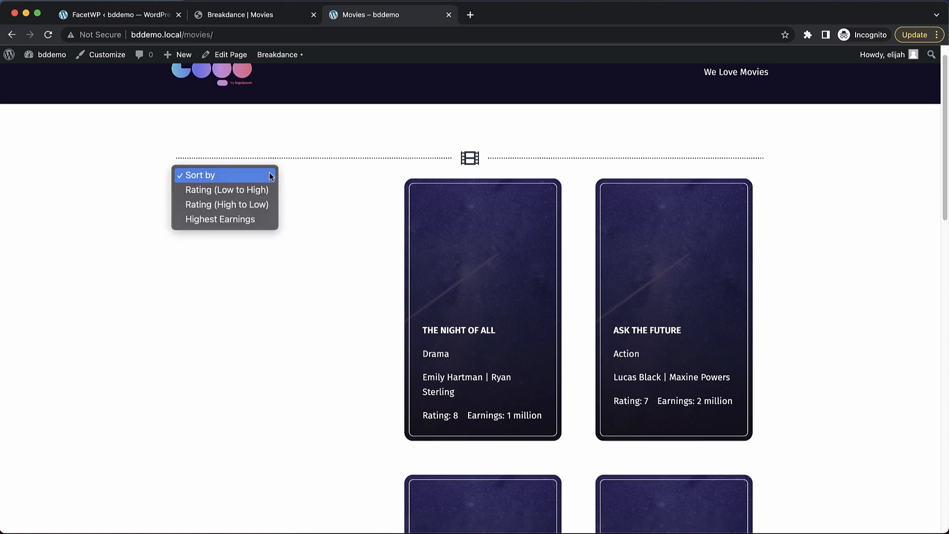
{"action": "left_click", "coordinate": [250, 191]}
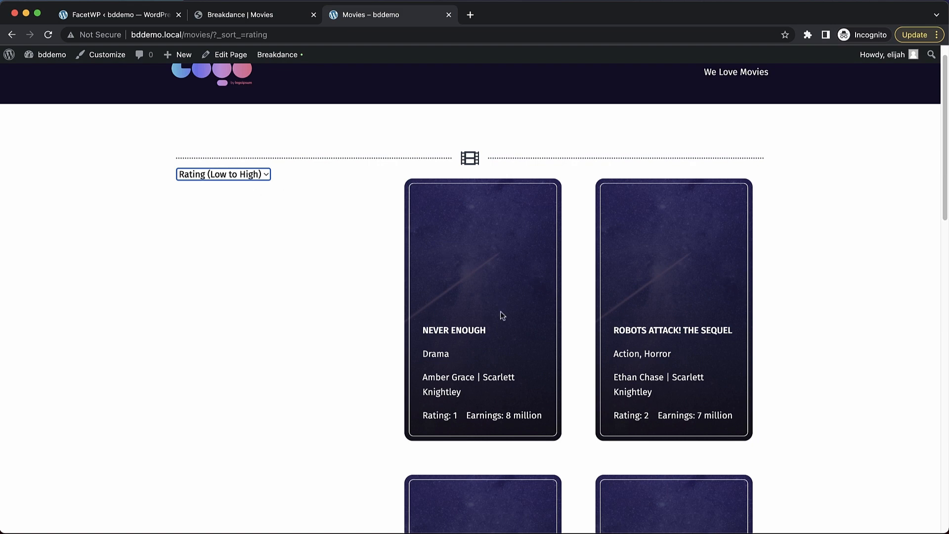
{"action": "scroll", "coordinate": [501, 312], "scroll_direction": "down", "scroll_amount": 5}
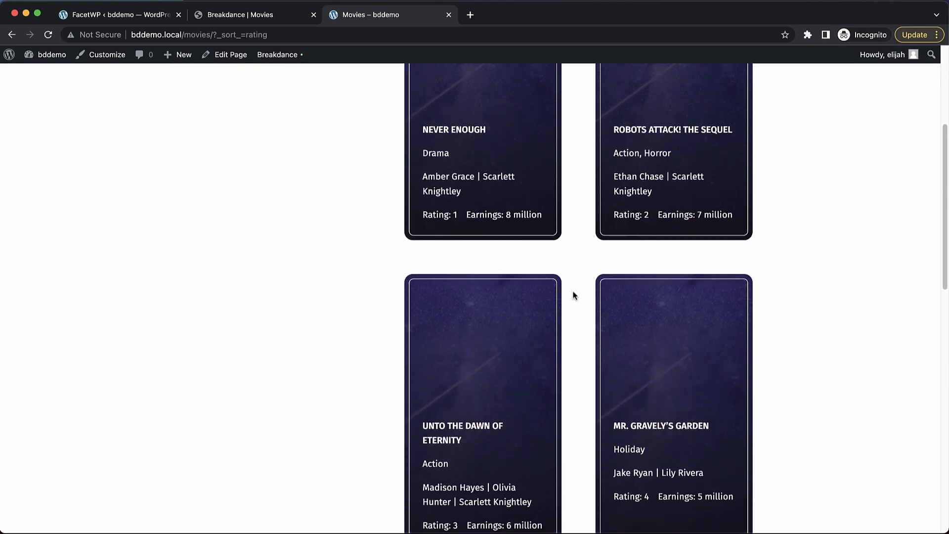
{"action": "scroll", "coordinate": [562, 460], "scroll_direction": "up", "scroll_amount": 5}
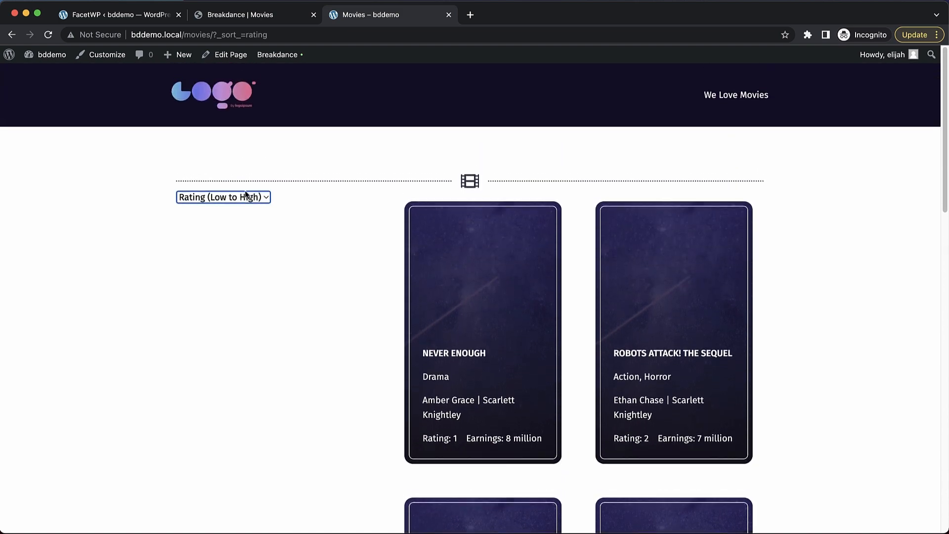
Step: Sort the live movie list by Rating (High to Low) and check the order of the cards
{"action": "left_click", "coordinate": [245, 195]}
{"action": "left_click", "coordinate": [228, 212]}
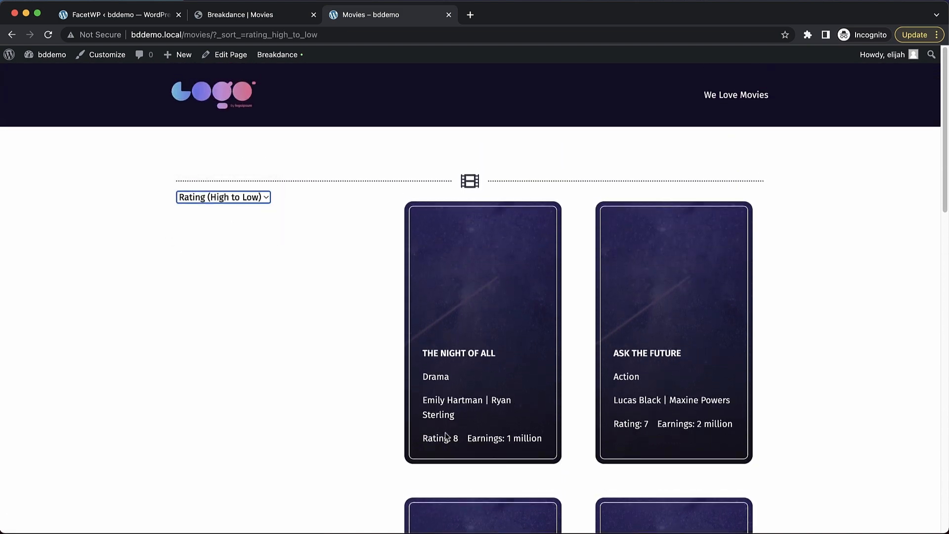
{"action": "scroll", "coordinate": [638, 435], "scroll_direction": "down", "scroll_amount": 2}
{"action": "scroll", "coordinate": [642, 437], "scroll_direction": "down", "scroll_amount": 4}
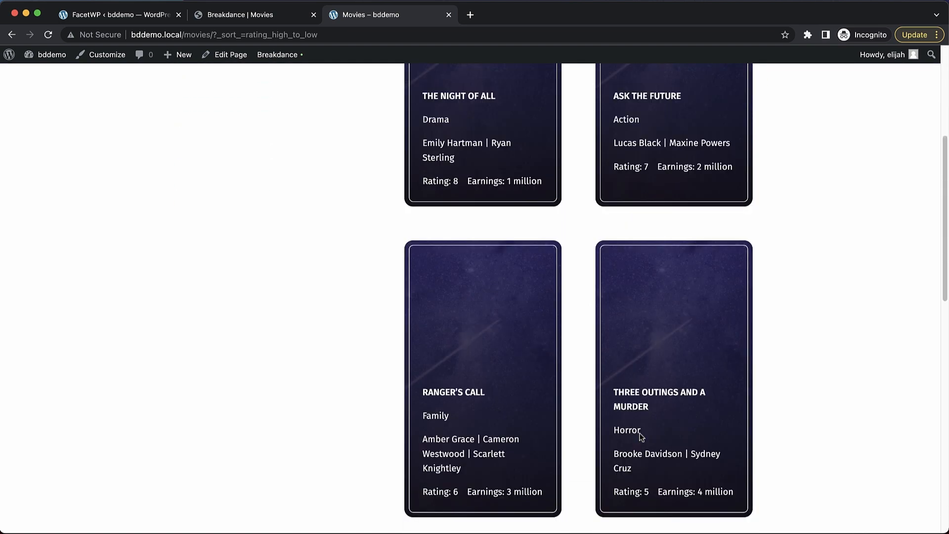
{"action": "scroll", "coordinate": [641, 437], "scroll_direction": "up", "scroll_amount": 5}
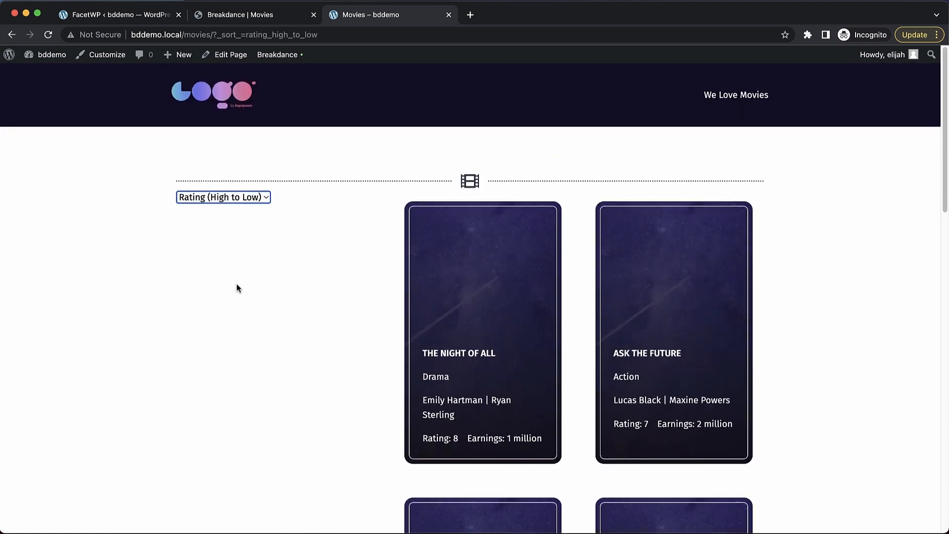
Step: Sort the live movie list by Highest Earnings and check the order of the cards
{"action": "left_click", "coordinate": [252, 199]}
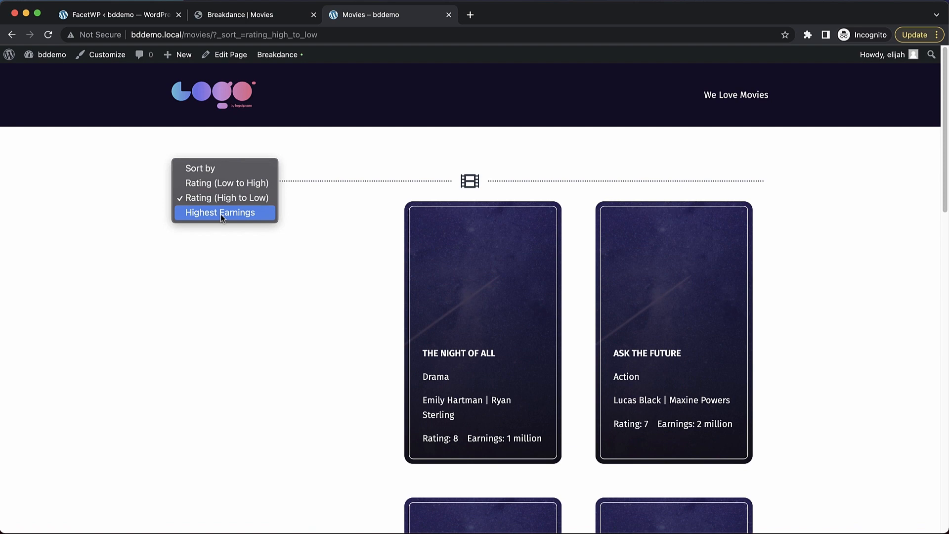
{"action": "left_click", "coordinate": [221, 213]}
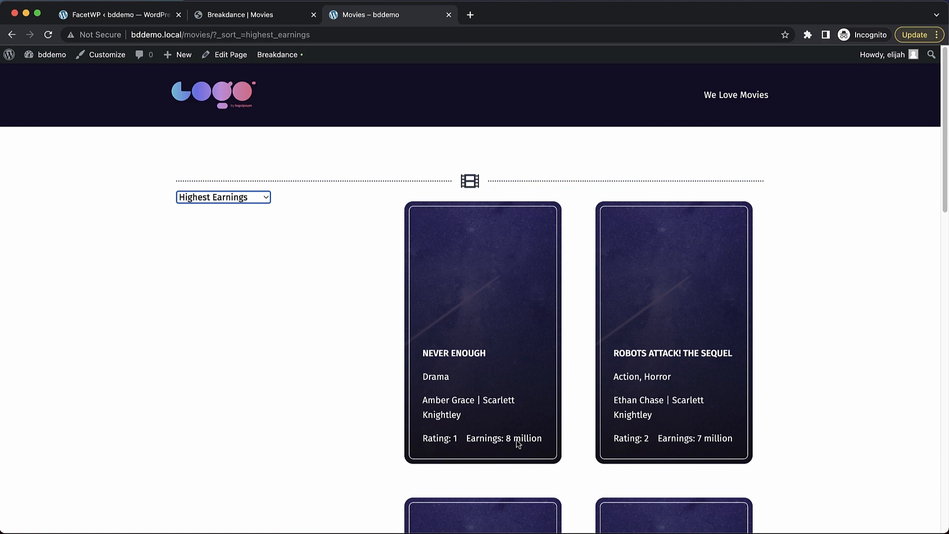
{"action": "scroll", "coordinate": [517, 440], "scroll_direction": "down", "scroll_amount": 3}
{"action": "scroll", "coordinate": [595, 376], "scroll_direction": "down", "scroll_amount": 3}
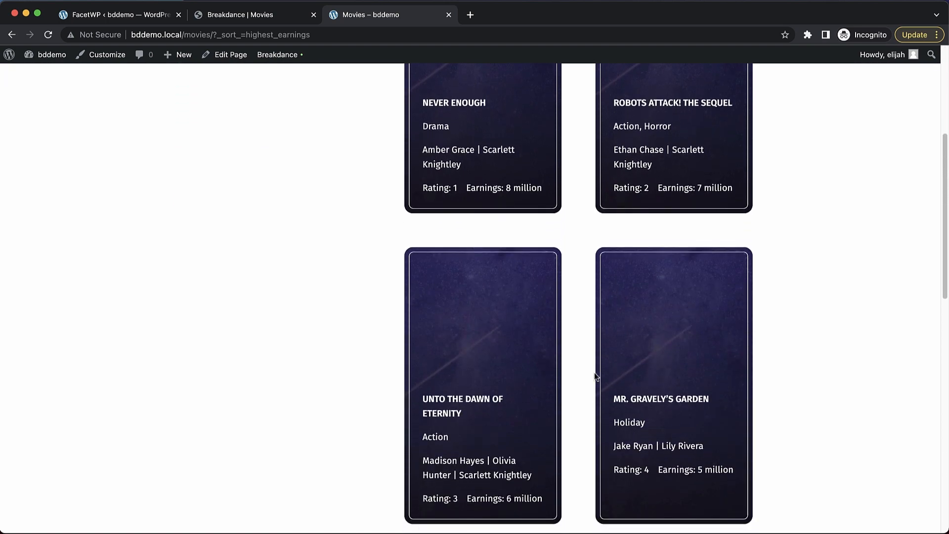
{"action": "scroll", "coordinate": [327, 338], "scroll_direction": "up", "scroll_amount": 5}
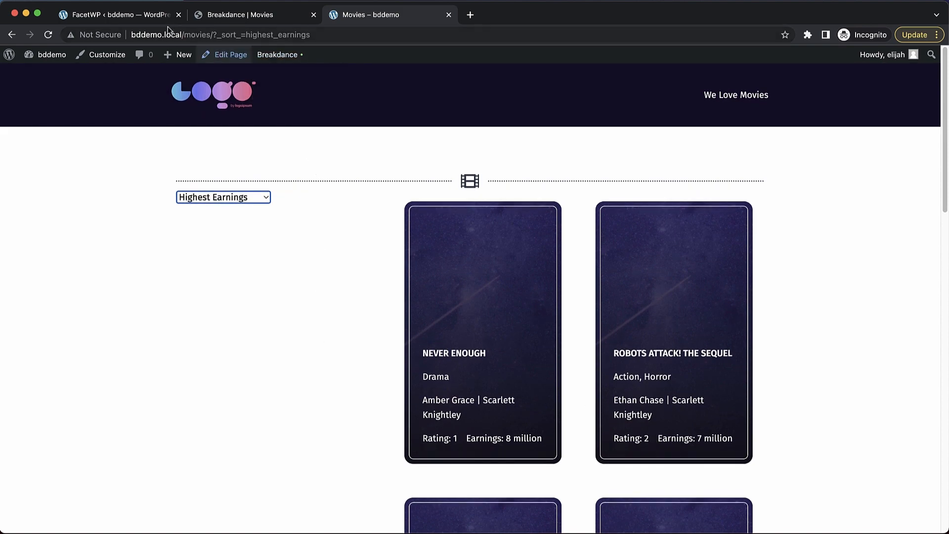
Step: Return to the FacetWP settings and add a new facet labelled "Genre"
{"action": "left_click", "coordinate": [148, 16]}
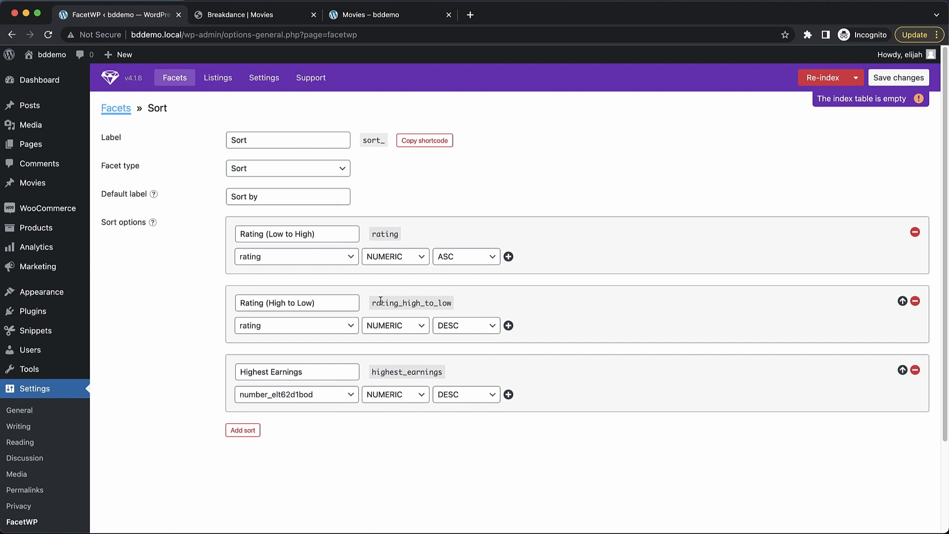
{"action": "left_click", "coordinate": [175, 79]}
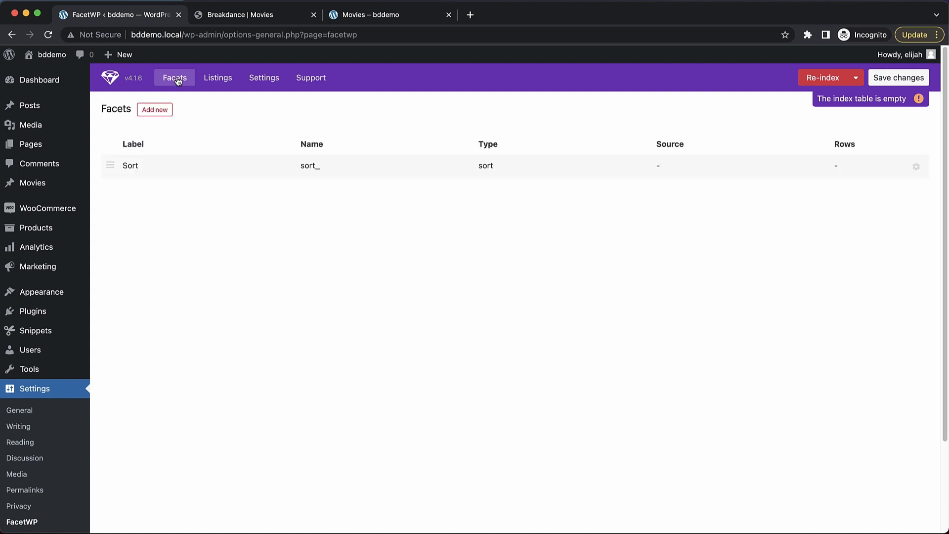
{"action": "left_click", "coordinate": [160, 111]}
{"action": "triple_click", "coordinate": [295, 143]}
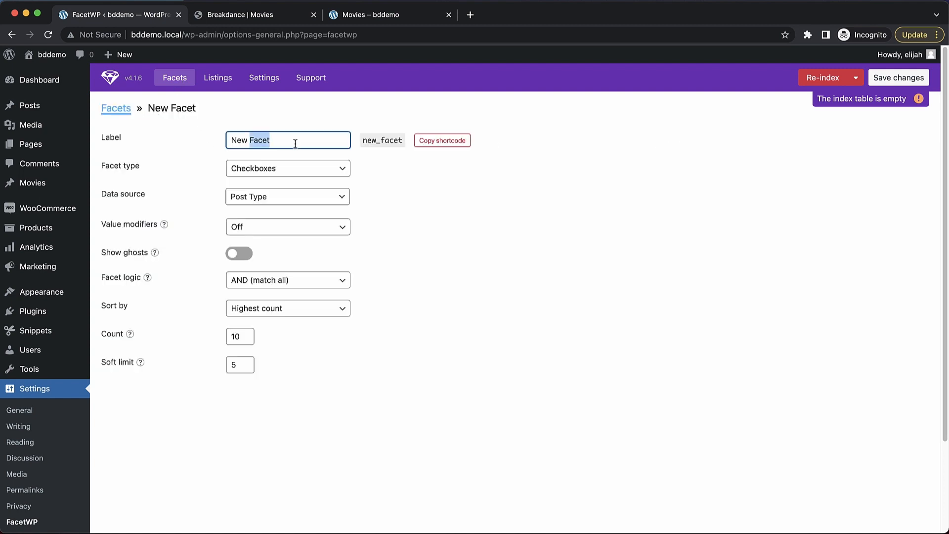
{"action": "type", "text": "Genre"}
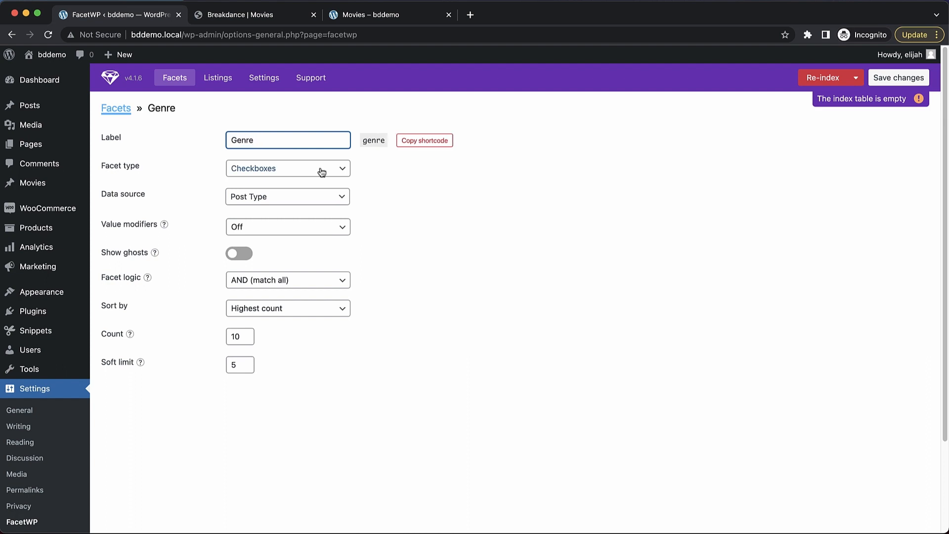
Step: Set the Genre facet's data source to Genres (genre), then save the changes and re-index
{"action": "left_click", "coordinate": [313, 200]}
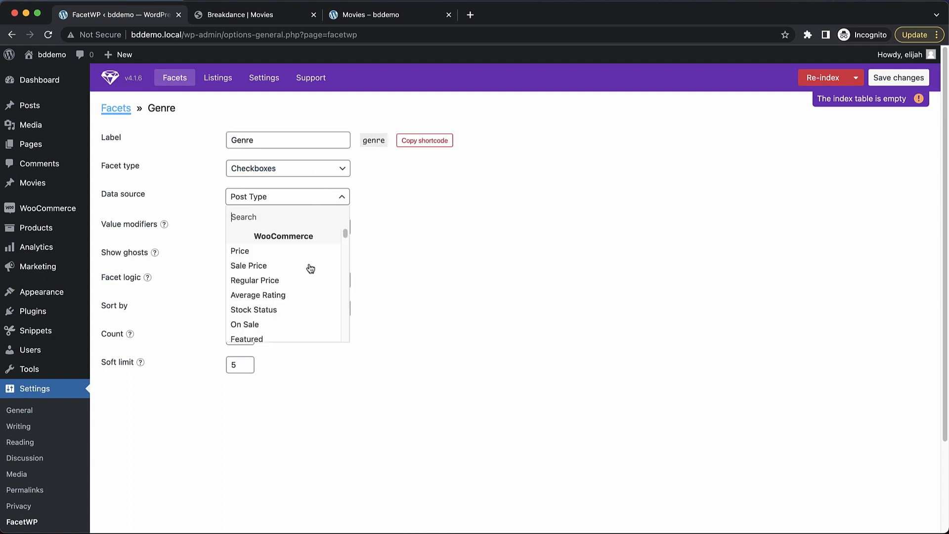
{"action": "scroll", "coordinate": [310, 269], "scroll_direction": "down", "scroll_amount": 10}
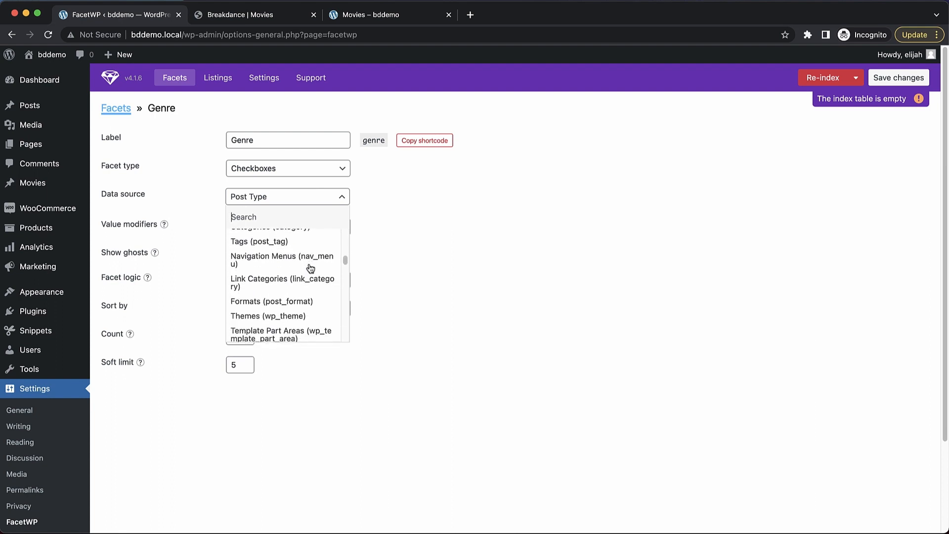
{"action": "scroll", "coordinate": [299, 294], "scroll_direction": "down", "scroll_amount": 5}
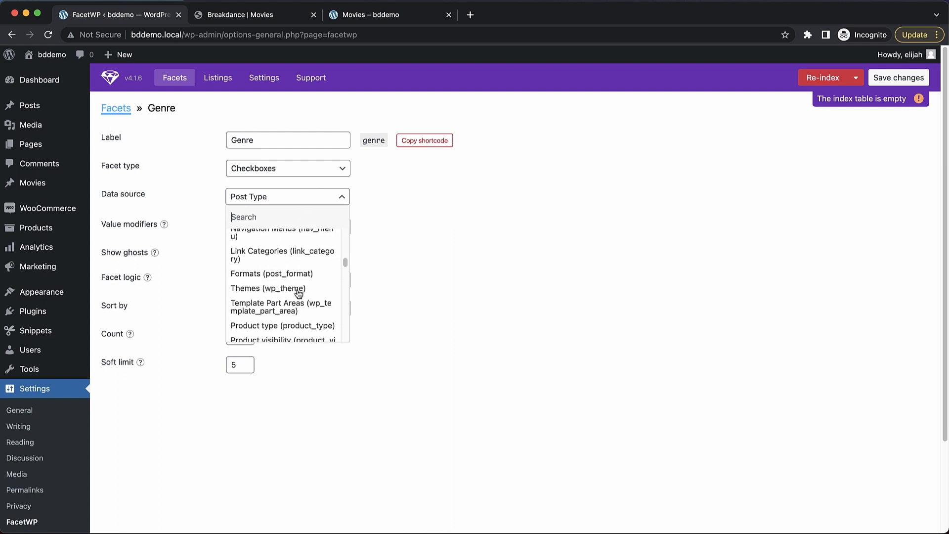
{"action": "type", "text": "genre"}
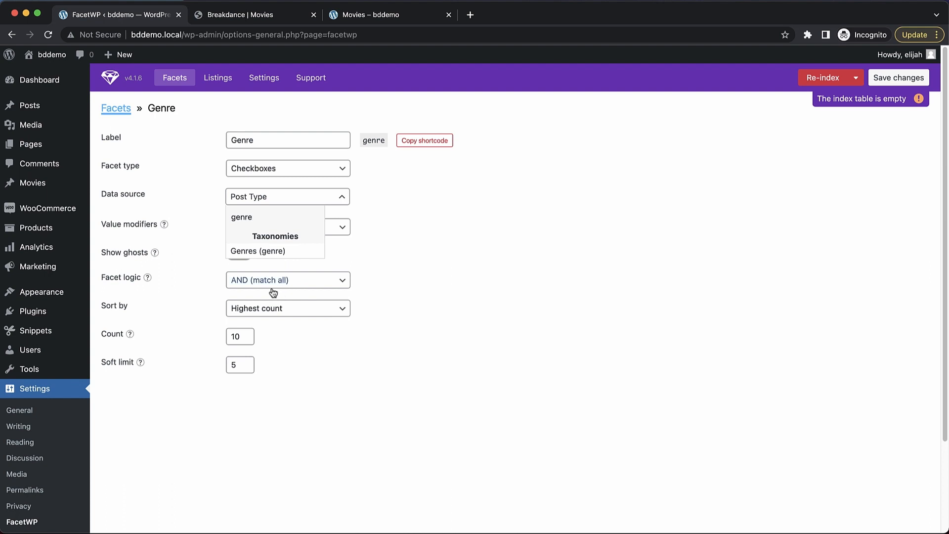
{"action": "left_click", "coordinate": [272, 253]}
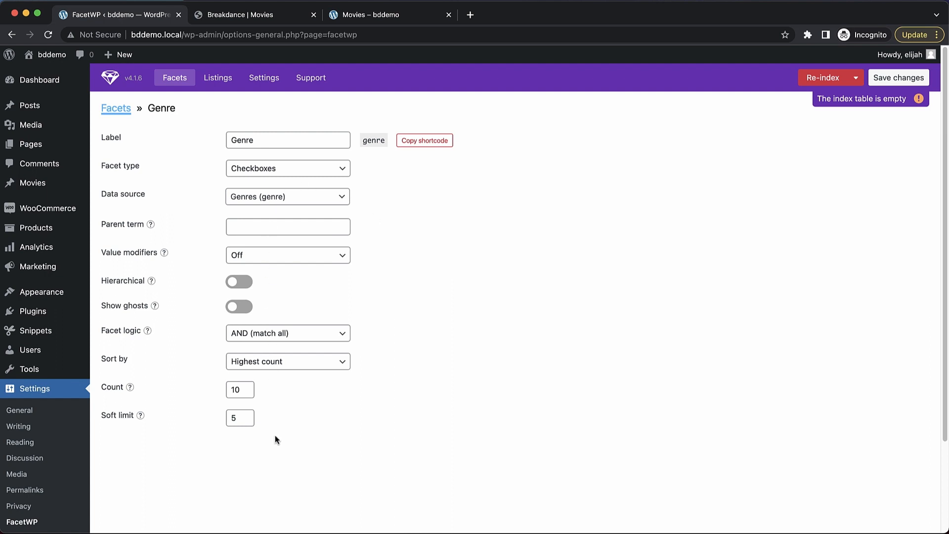
{"action": "left_click", "coordinate": [899, 79]}
{"action": "left_click", "coordinate": [825, 79]}
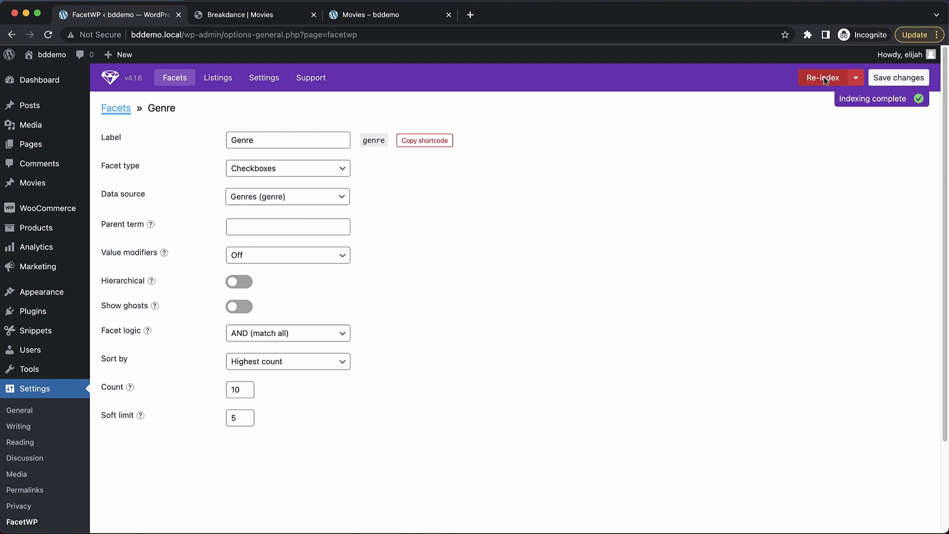
Step: Go back to the facet list and add another new facet labelled "Starring"
{"action": "left_click", "coordinate": [122, 110]}
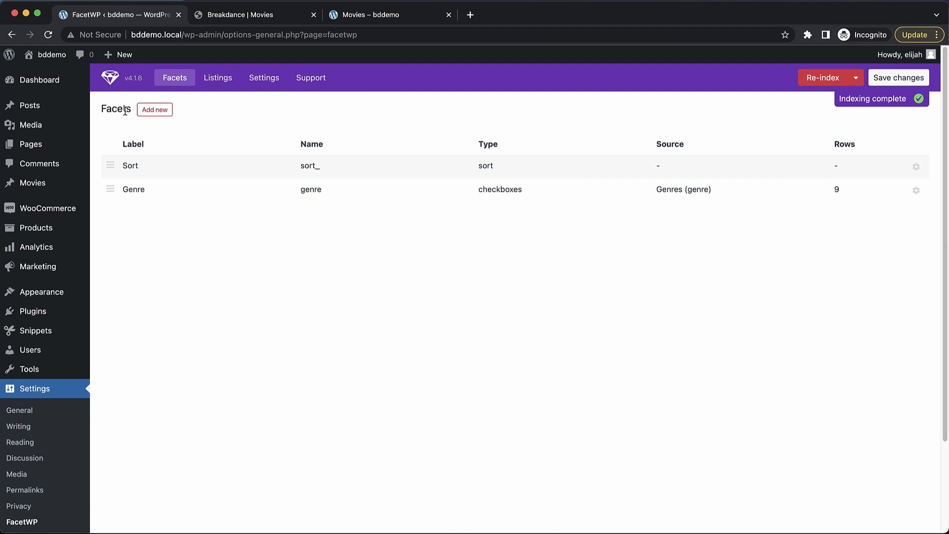
{"action": "left_click", "coordinate": [151, 108]}
{"action": "triple_click", "coordinate": [275, 140]}
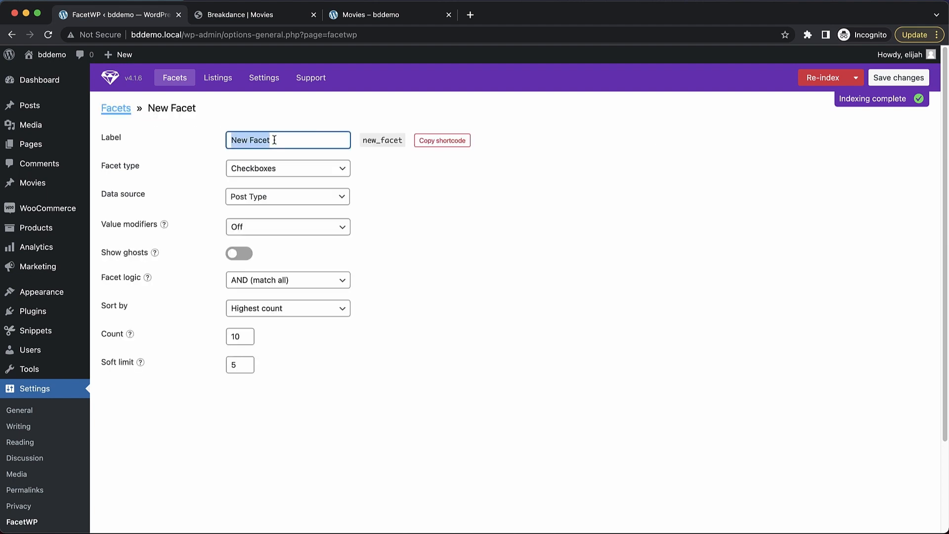
{"action": "type", "text": "Starring"}
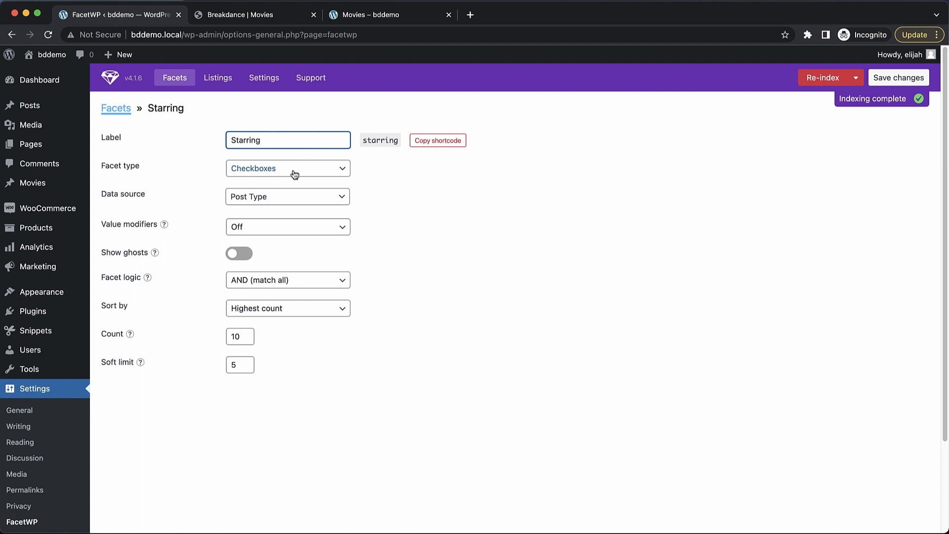
Step: Set the Starring facet's data source to Stars (stars), then save the changes and re-index
{"action": "left_click", "coordinate": [284, 198]}
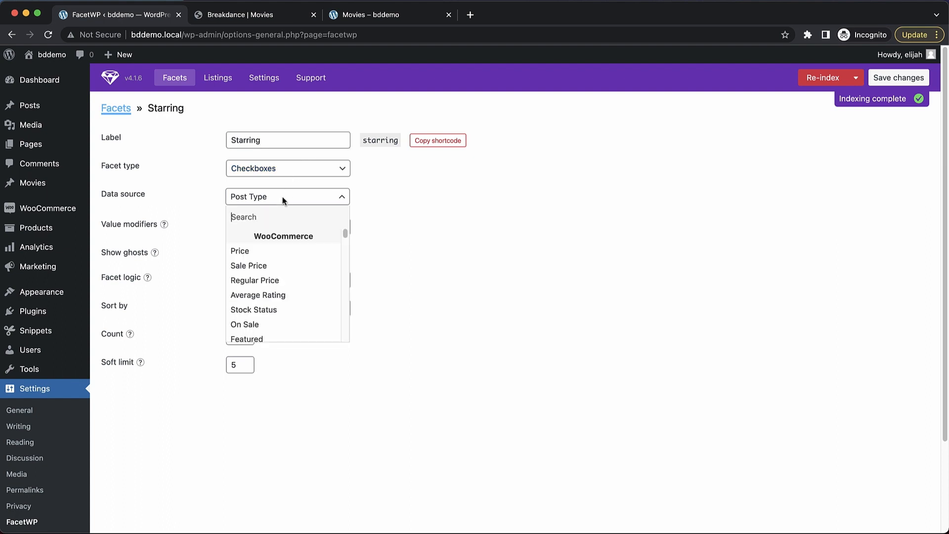
{"action": "type", "text": "star"}
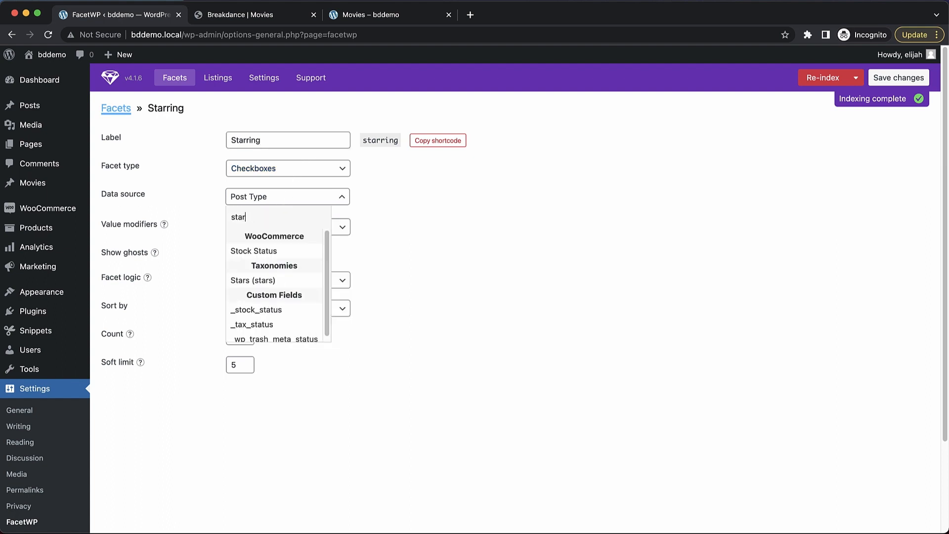
{"action": "left_click", "coordinate": [274, 251]}
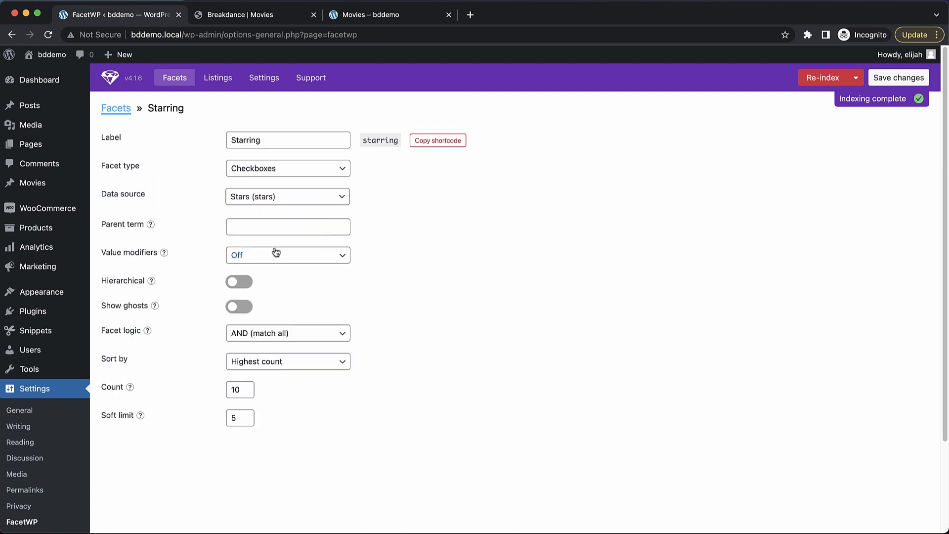
{"action": "left_click", "coordinate": [891, 78]}
{"action": "left_click", "coordinate": [821, 78]}
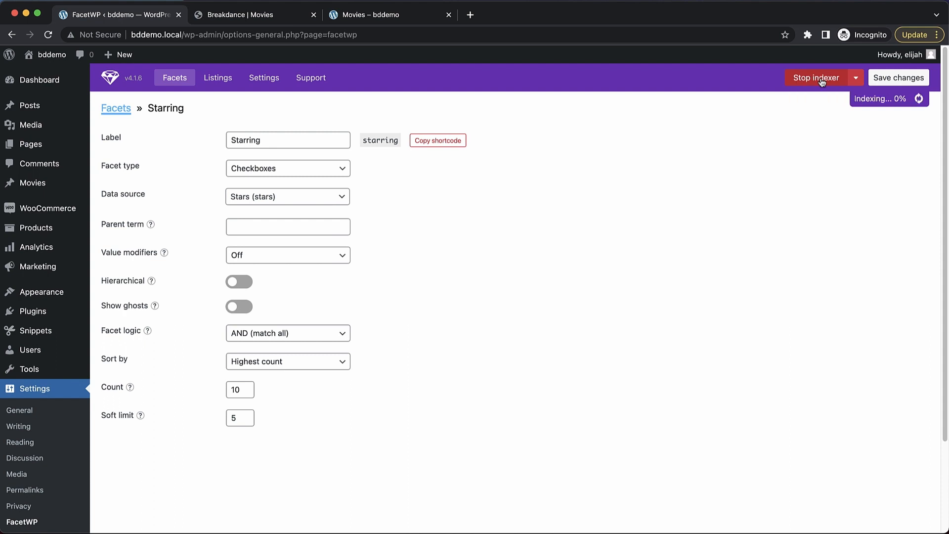
Step: In the Breakdance editor for the Movies page, duplicate the Sort facet element and set the copy to the Genre facet
{"action": "left_click", "coordinate": [271, 16]}
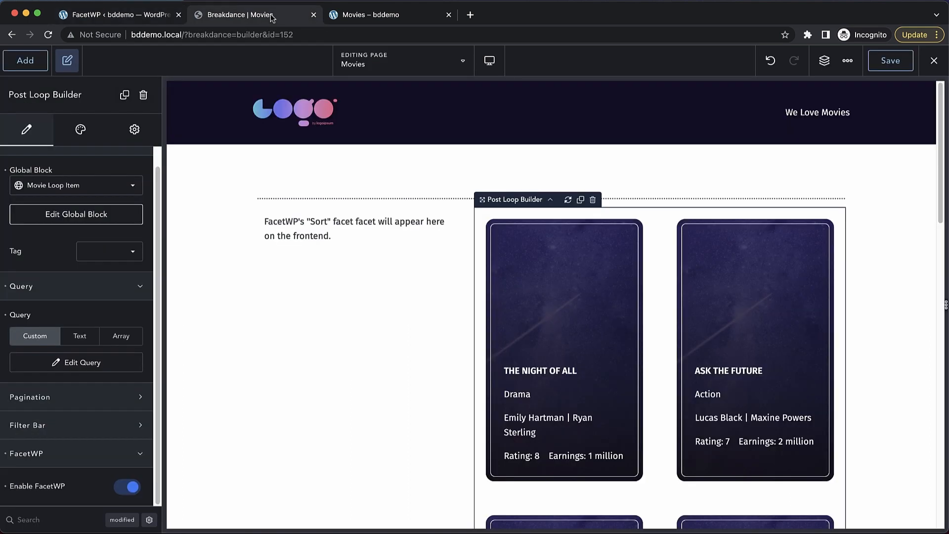
{"action": "left_click", "coordinate": [341, 232]}
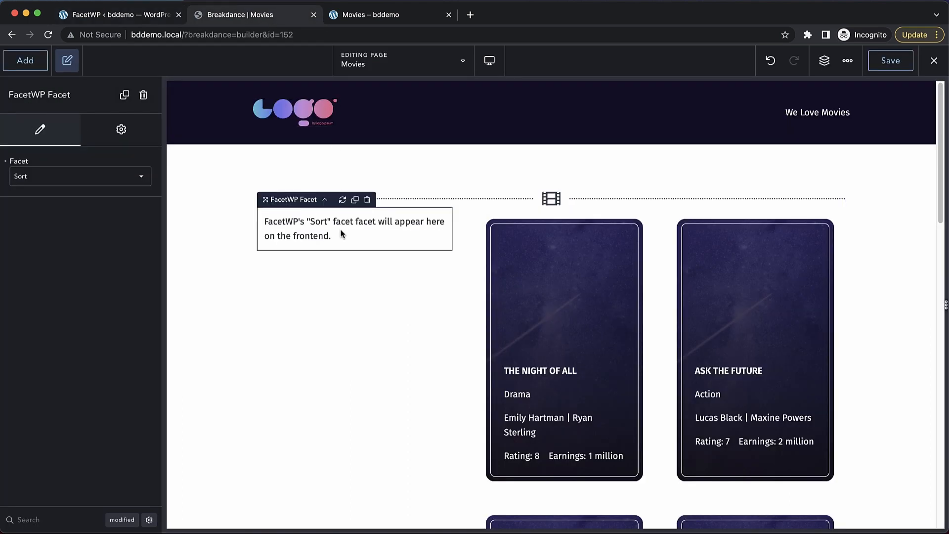
{"action": "key", "text": "super+d"}
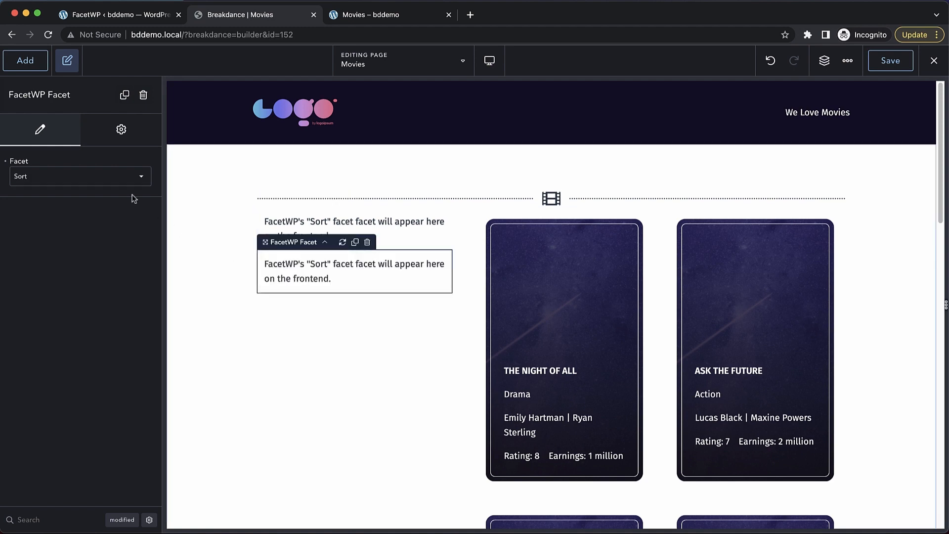
{"action": "left_click", "coordinate": [121, 186]}
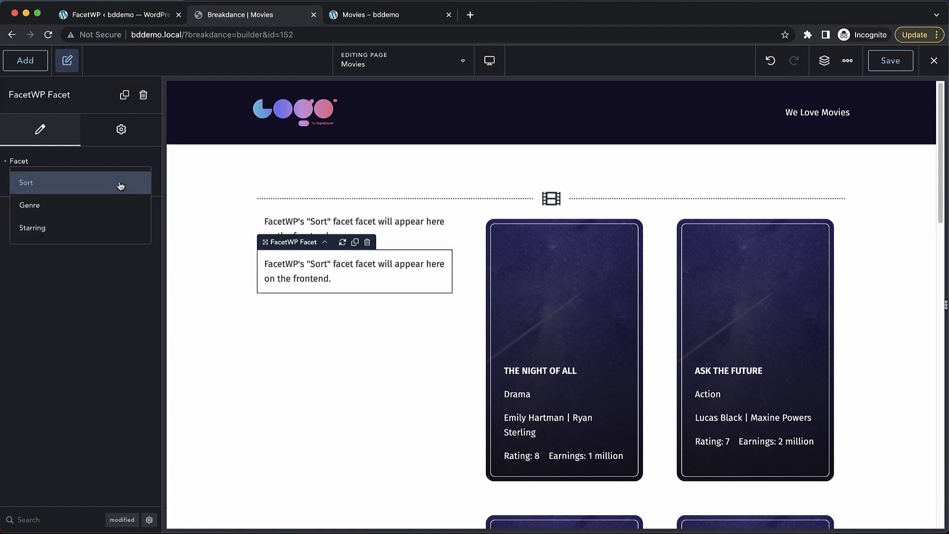
{"action": "left_click", "coordinate": [93, 214]}
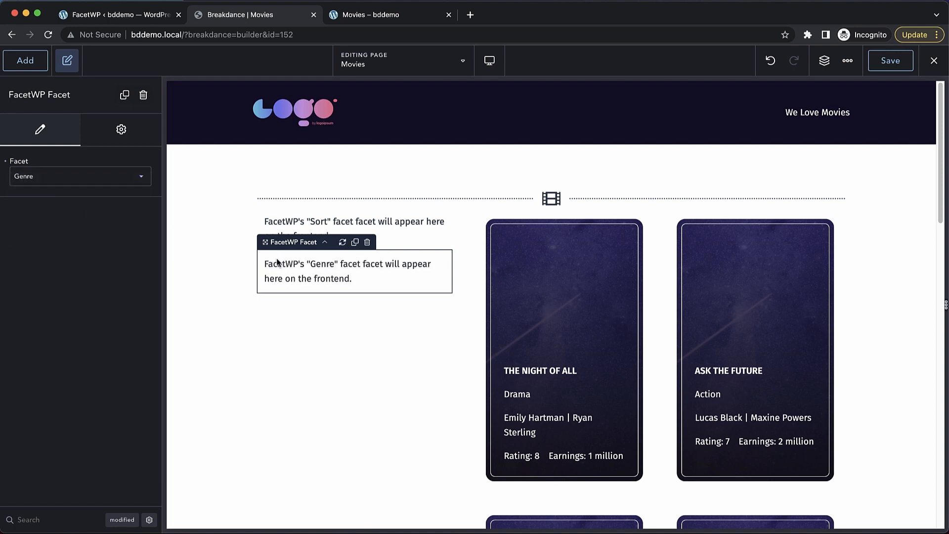
Step: Duplicate the Genre facet element, assign the Starring facet to the copy, and save the Movies page
{"action": "key", "text": "super+d"}
{"action": "left_click", "coordinate": [109, 185]}
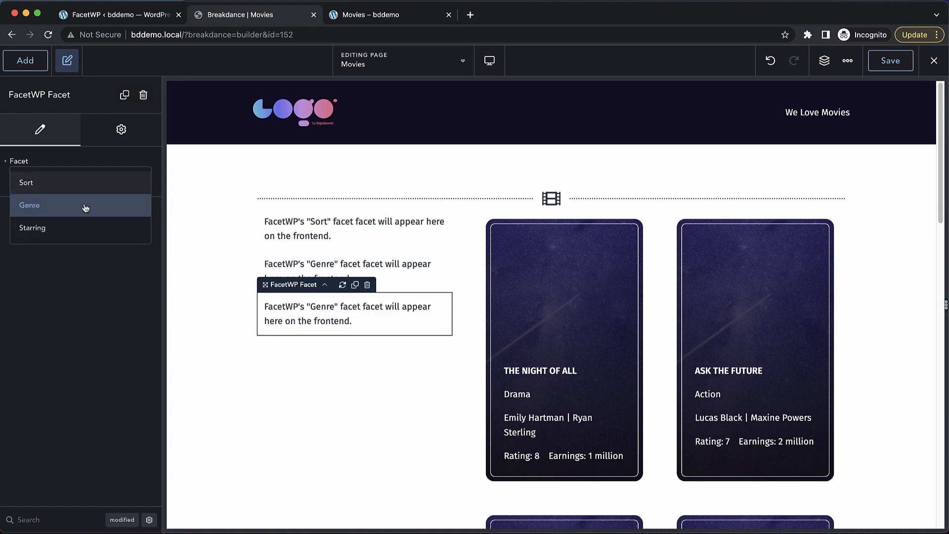
{"action": "left_click", "coordinate": [63, 227]}
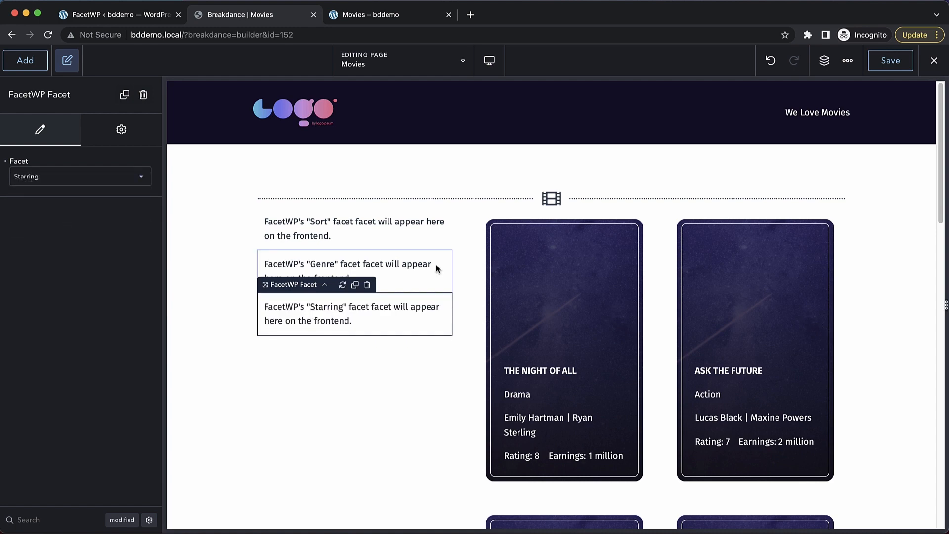
{"action": "left_click", "coordinate": [893, 61]}
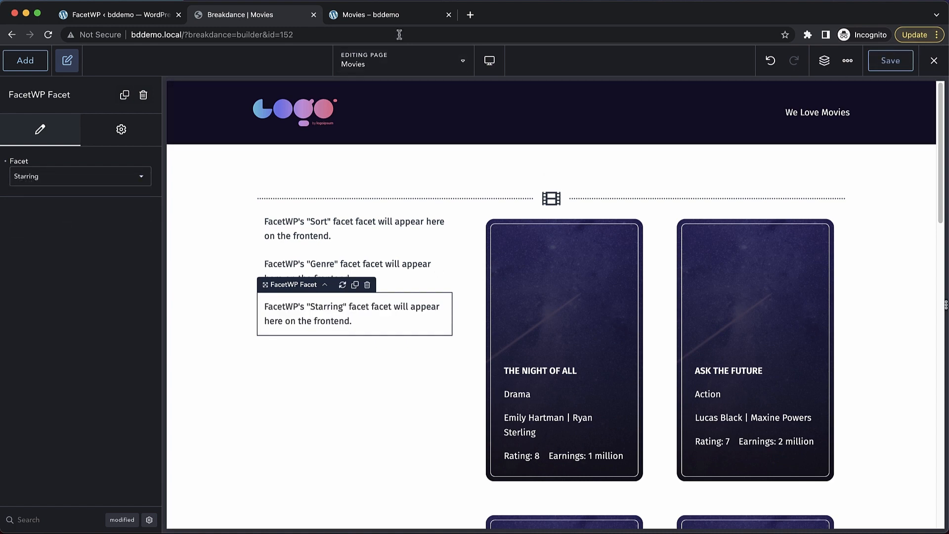
Step: On the reloaded live Movies page, test filtering by Action together with the second listed starring actor, then clear both filters
{"action": "left_click", "coordinate": [388, 15]}
{"action": "key", "text": "super+r"}
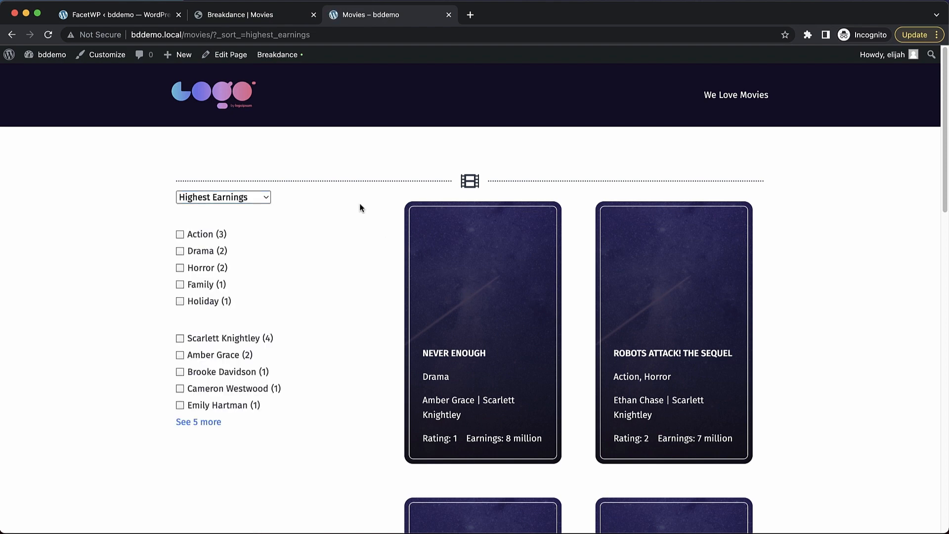
{"action": "scroll", "coordinate": [360, 208], "scroll_direction": "down", "scroll_amount": 2}
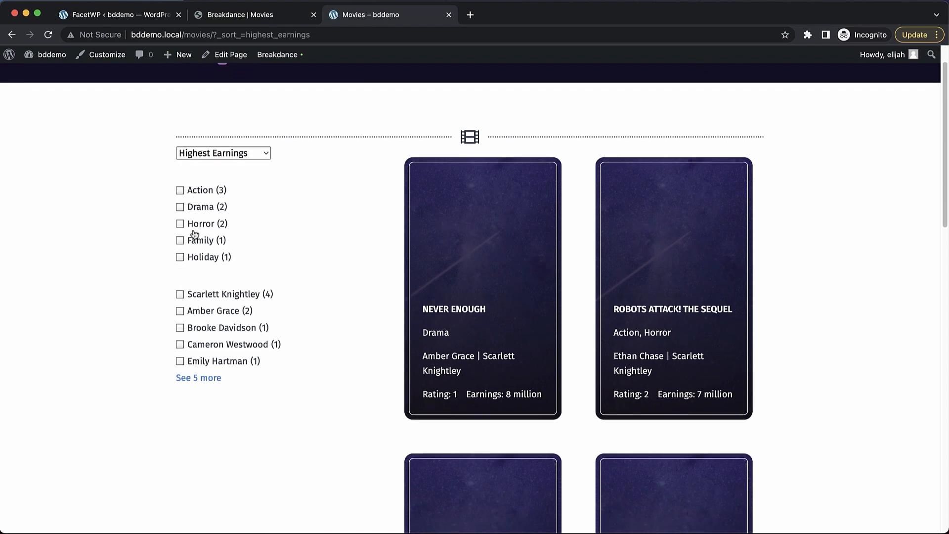
{"action": "left_click", "coordinate": [180, 191]}
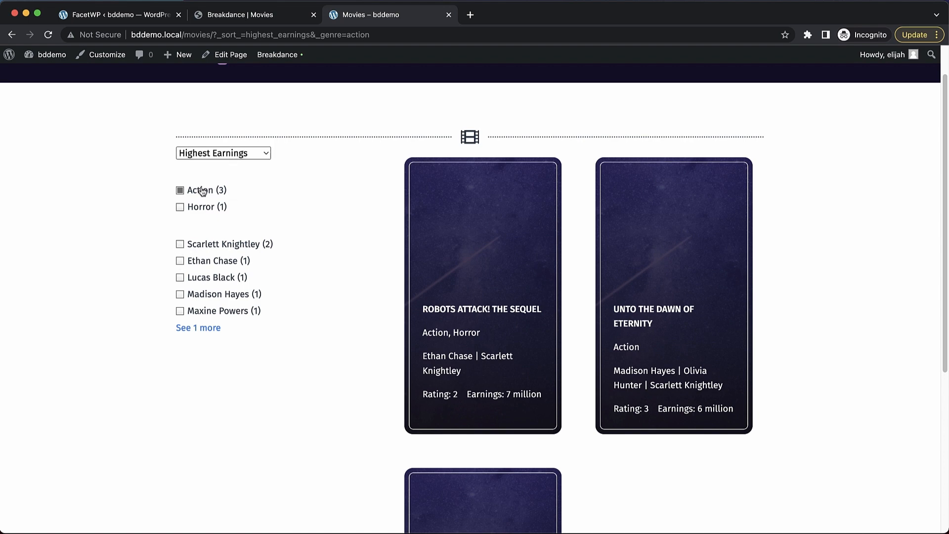
{"action": "left_click", "coordinate": [179, 261]}
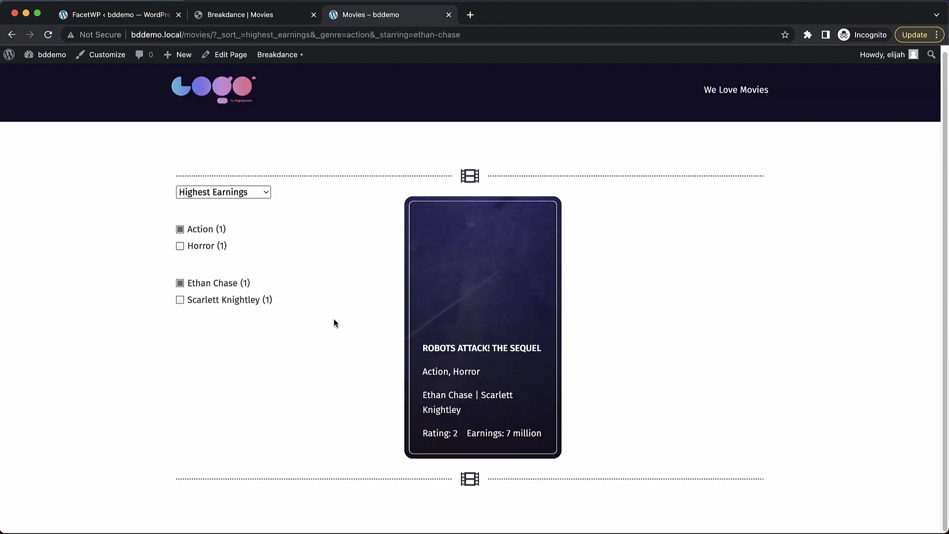
{"action": "left_click", "coordinate": [179, 282]}
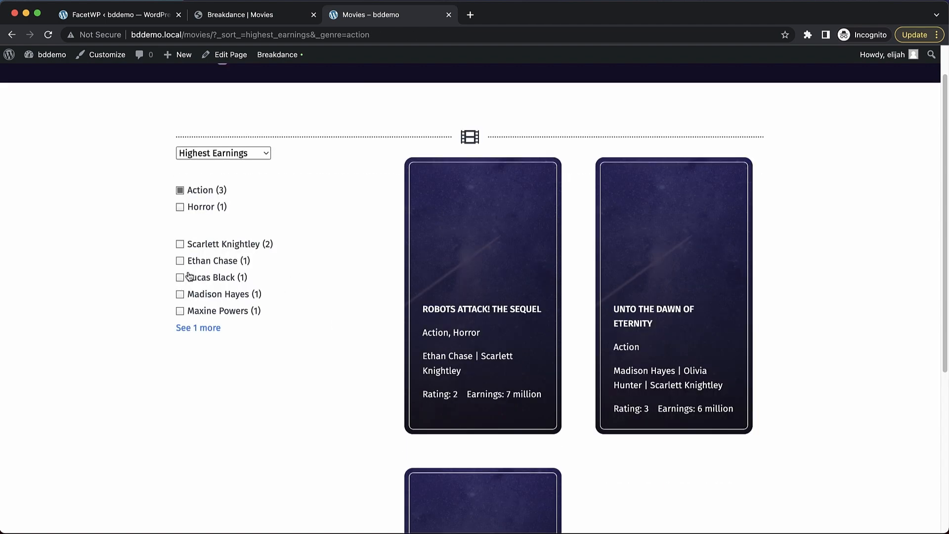
{"action": "left_click", "coordinate": [180, 194]}
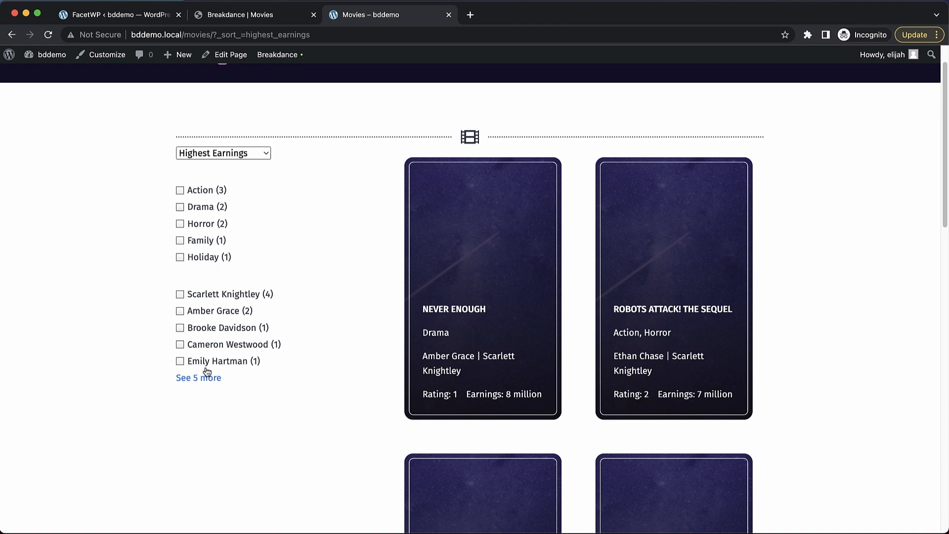
Step: Expand the full starring actor list and sort the live movies by Rating (High to Low)
{"action": "left_click", "coordinate": [206, 379]}
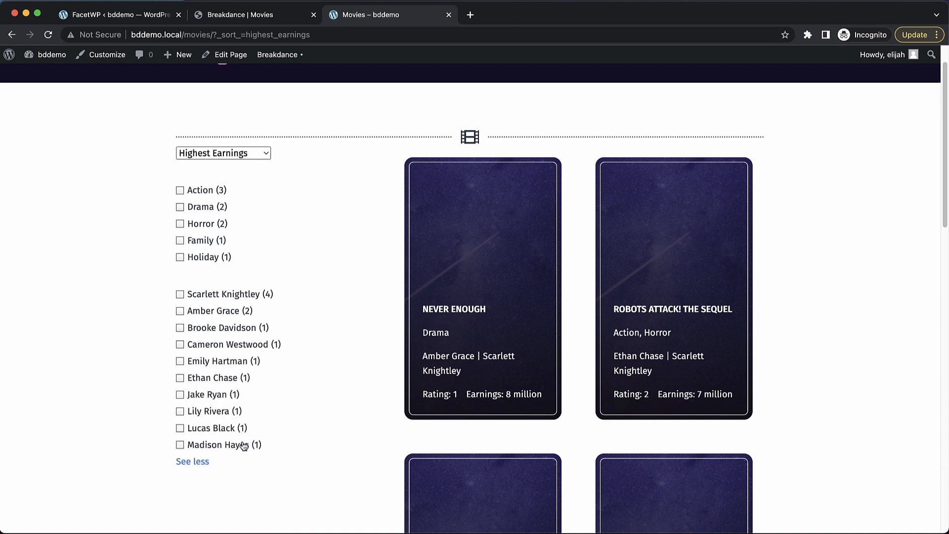
{"action": "left_click", "coordinate": [239, 153]}
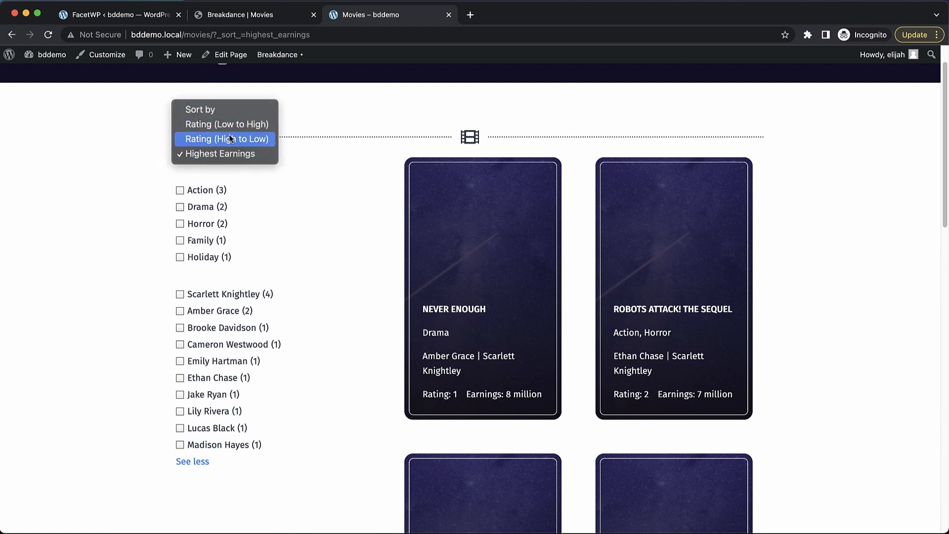
{"action": "left_click", "coordinate": [229, 138]}
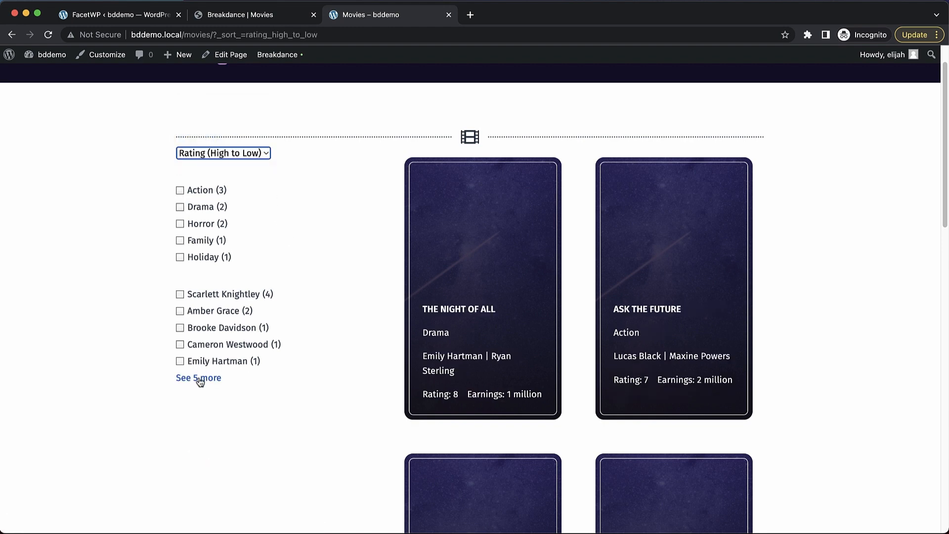
Step: Expand the starring list again, test filtering by the seventh listed actor, and clear that filter
{"action": "left_click", "coordinate": [200, 378]}
{"action": "scroll", "coordinate": [277, 322], "scroll_direction": "down", "scroll_amount": 2}
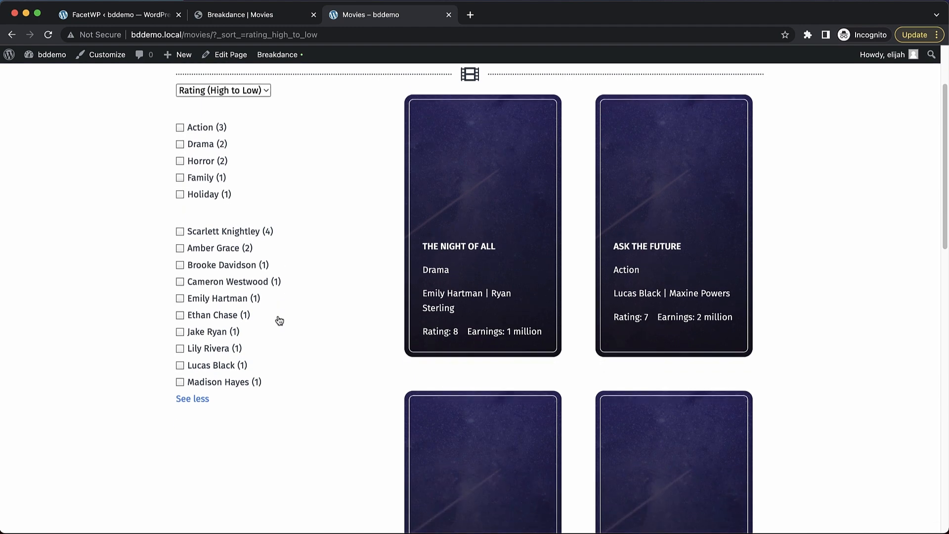
{"action": "left_click", "coordinate": [180, 333]}
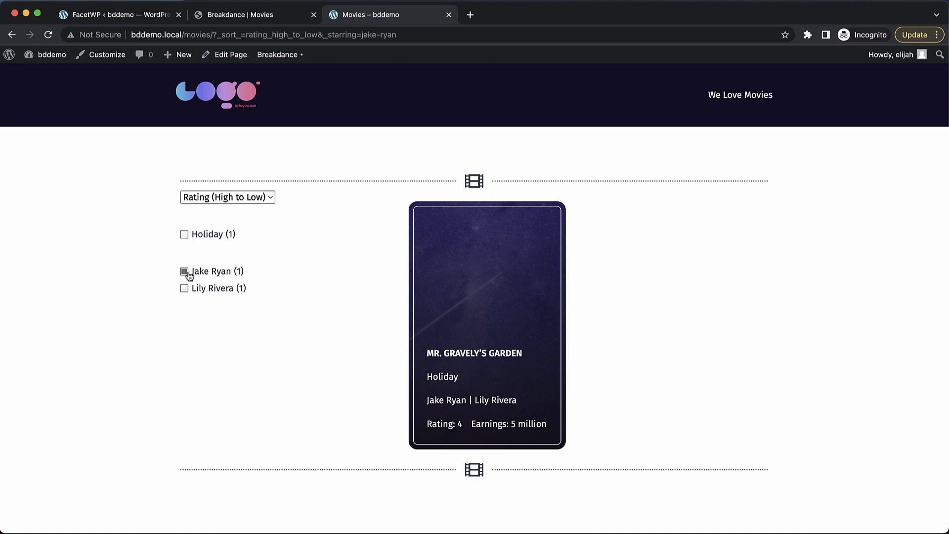
{"action": "left_click", "coordinate": [184, 271]}
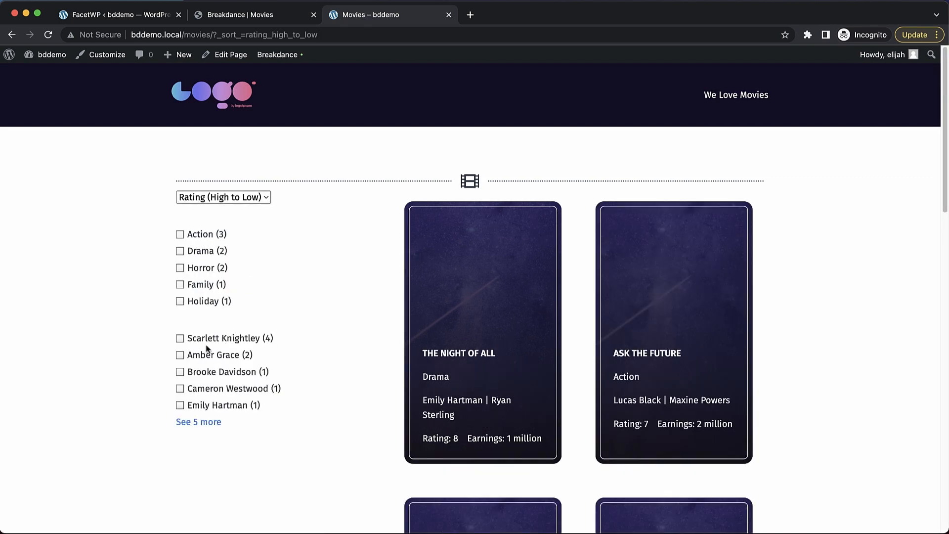
Step: Filter the movies by the first actor in the starring list and review all the matching cards
{"action": "left_click", "coordinate": [180, 341]}
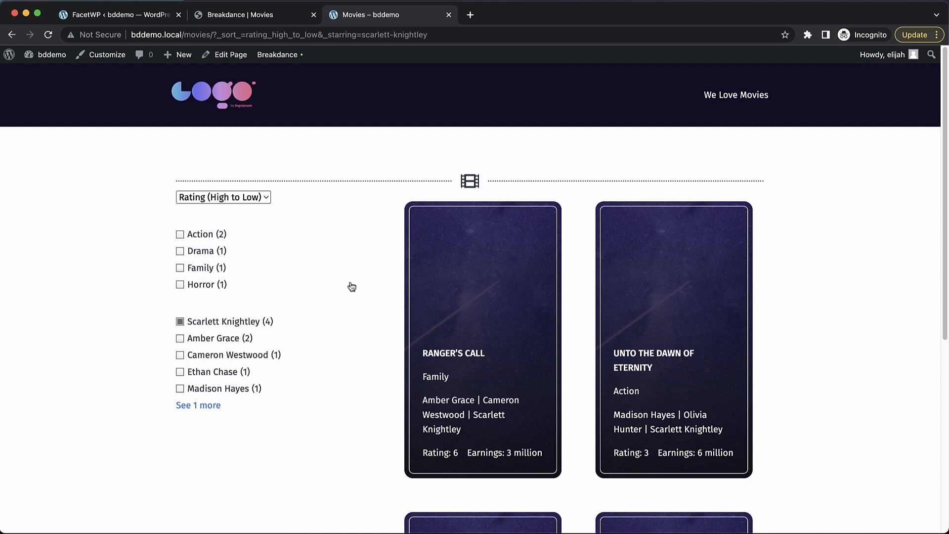
{"action": "scroll", "coordinate": [764, 267], "scroll_direction": "down", "scroll_amount": 3}
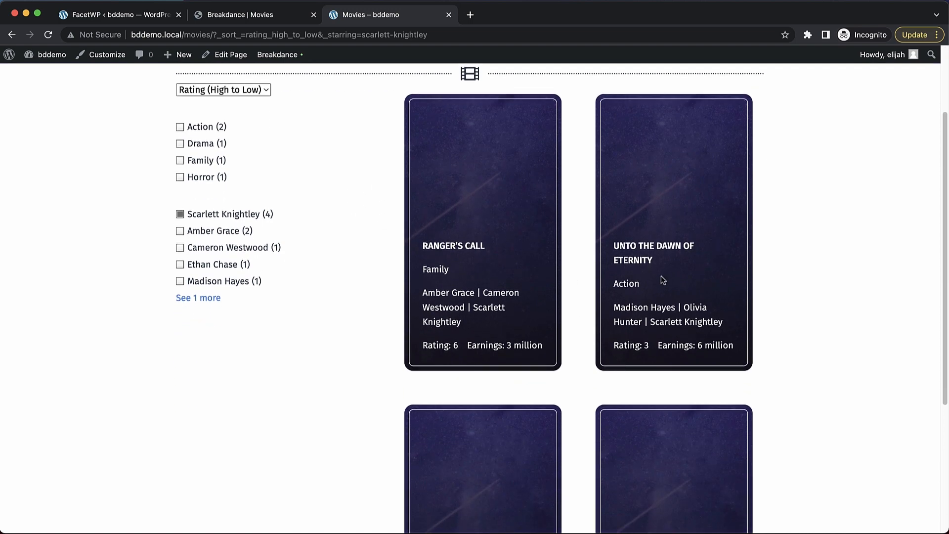
{"action": "scroll", "coordinate": [764, 272], "scroll_direction": "down", "scroll_amount": 4}
{"action": "scroll", "coordinate": [764, 272], "scroll_direction": "up", "scroll_amount": 2}
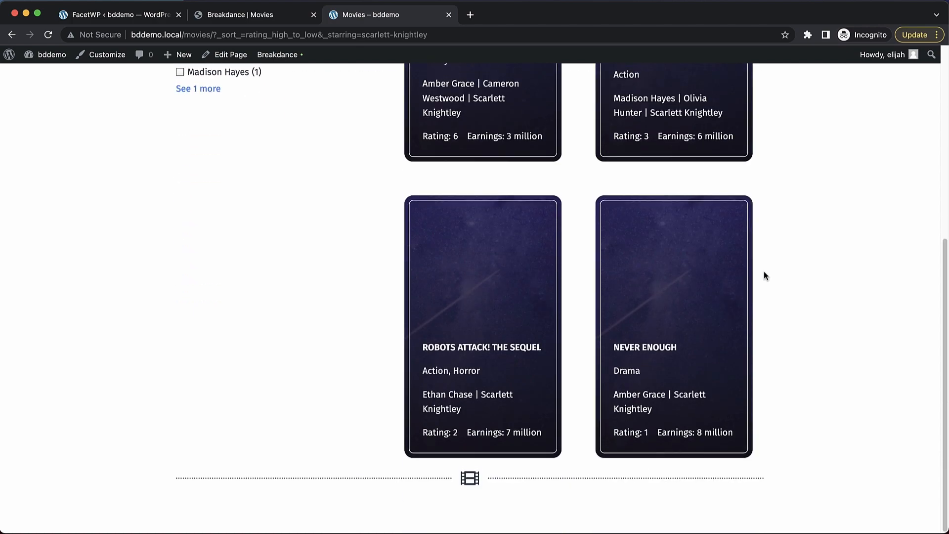
{"action": "scroll", "coordinate": [764, 276], "scroll_direction": "up", "scroll_amount": 5}
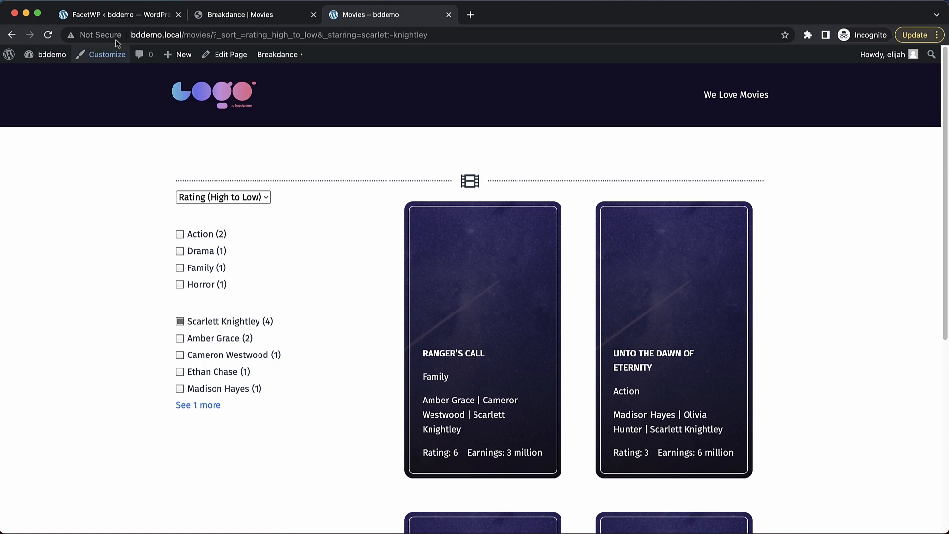
Step: Return to the FacetWP facet list and add a new facet labelled "Load More"
{"action": "left_click", "coordinate": [121, 15]}
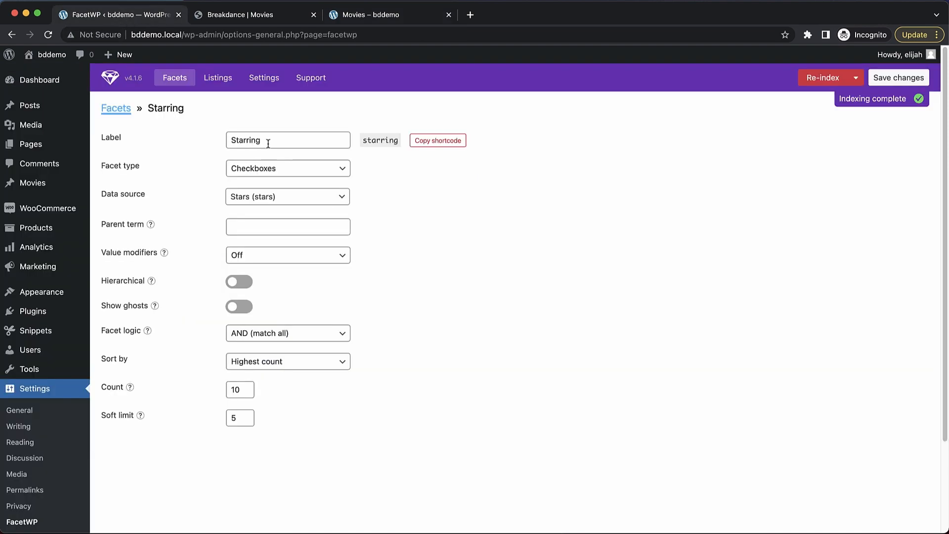
{"action": "left_click", "coordinate": [120, 115]}
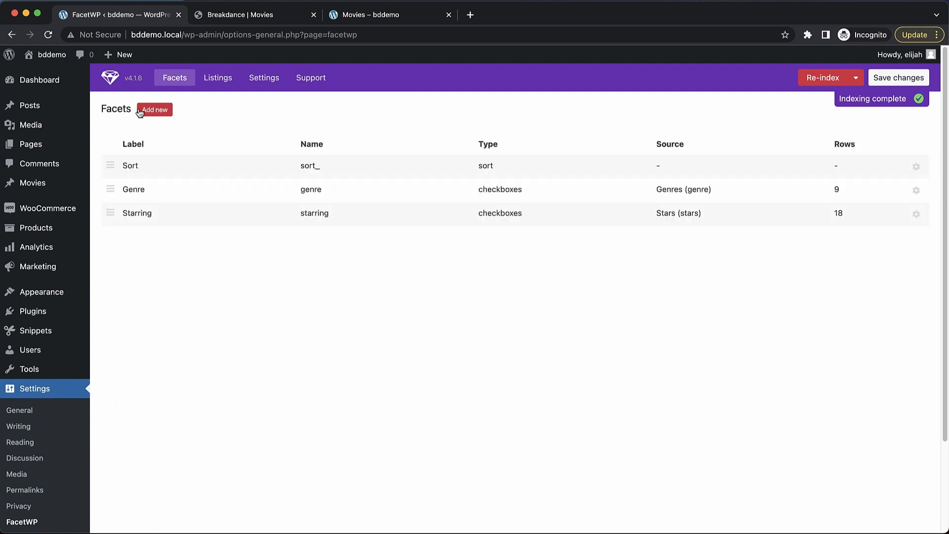
{"action": "left_click", "coordinate": [141, 111]}
{"action": "left_click", "coordinate": [275, 141]}
{"action": "key", "text": "super+a"}
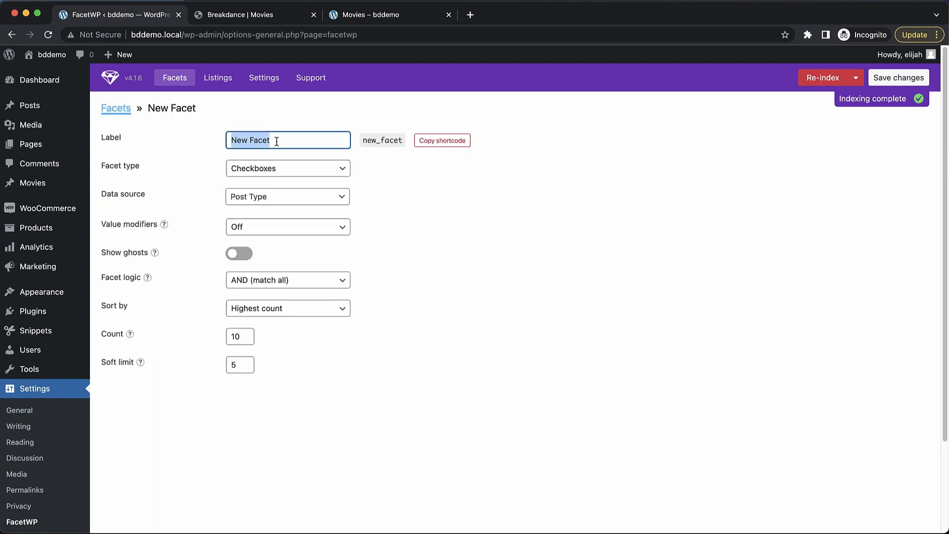
{"action": "type", "text": "Load More"}
Step: Set the Load More facet's type to Pager with the Load more pager type, then save the changes and re-index
{"action": "left_click", "coordinate": [290, 168]}
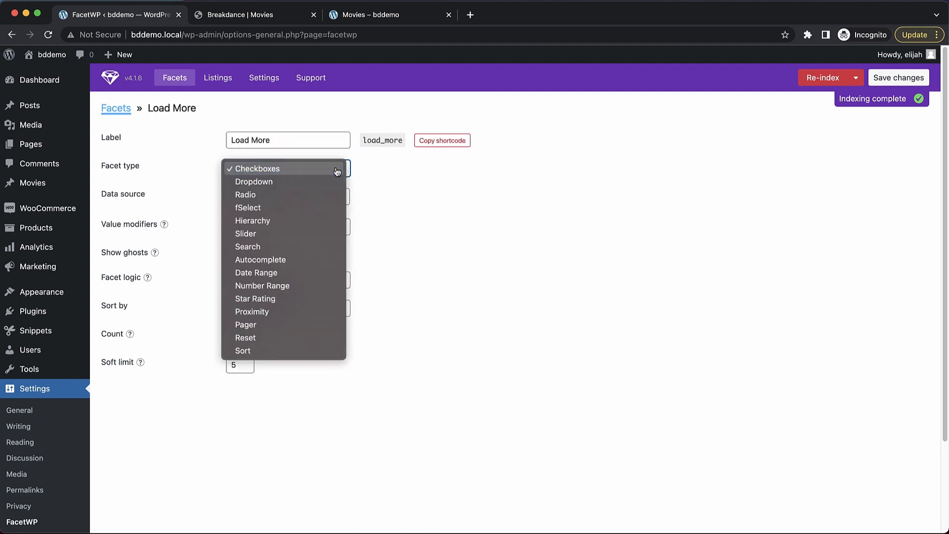
{"action": "left_click", "coordinate": [297, 325]}
{"action": "left_click", "coordinate": [324, 197]}
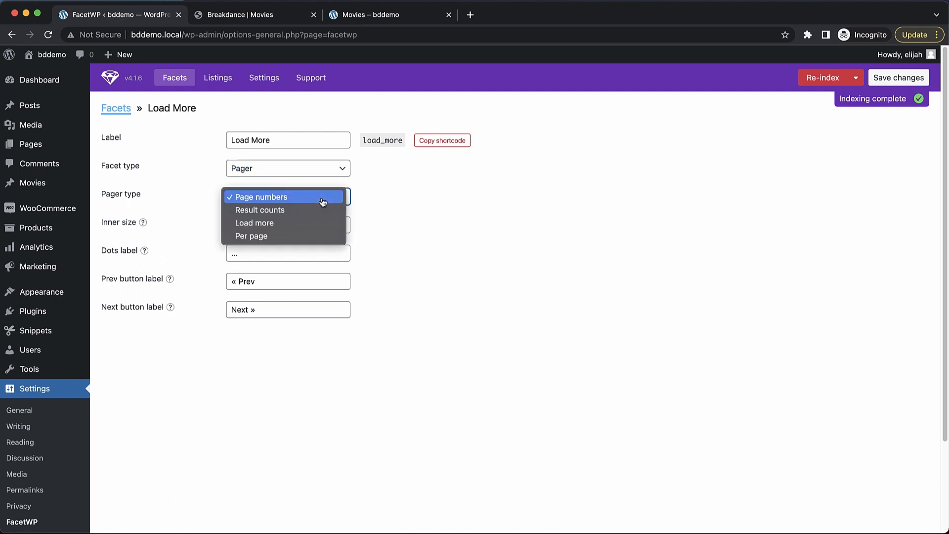
{"action": "left_click", "coordinate": [255, 223]}
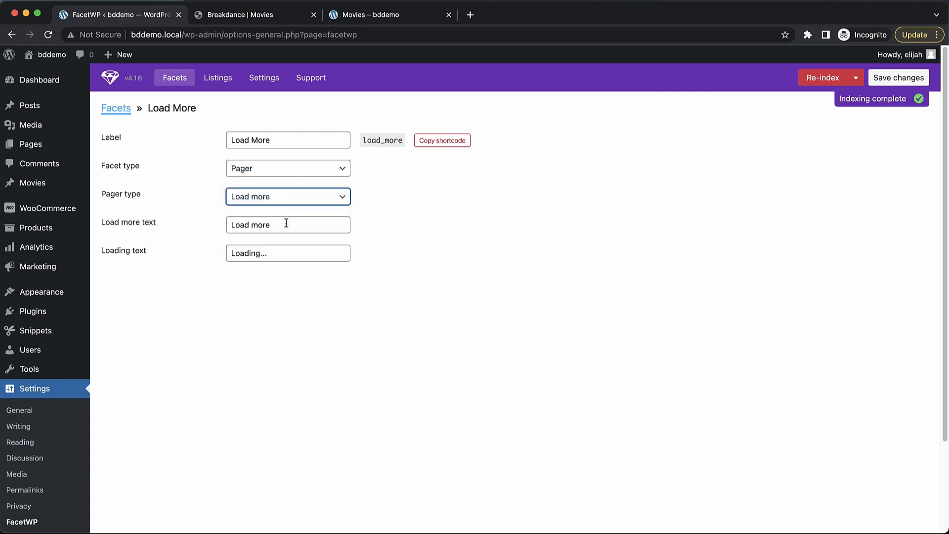
{"action": "left_click", "coordinate": [890, 79]}
{"action": "left_click", "coordinate": [813, 78]}
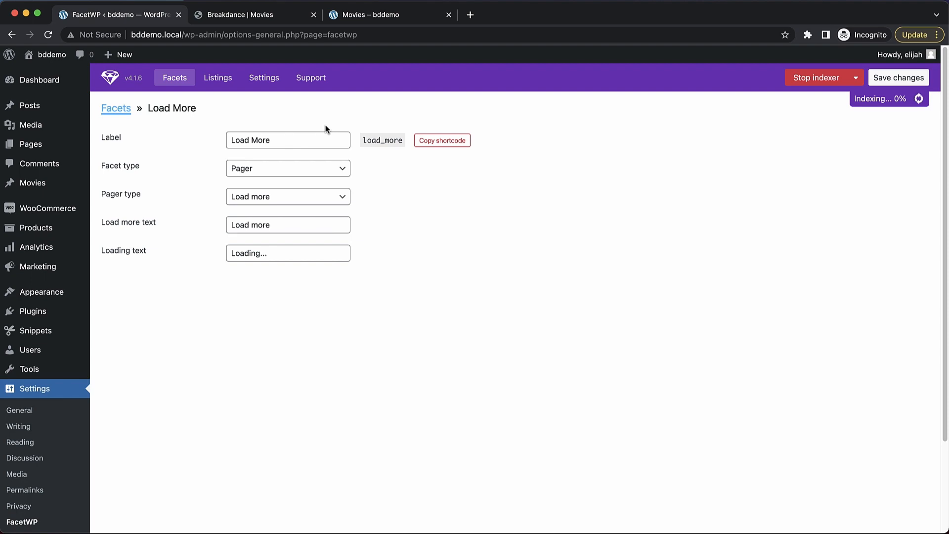
Step: In the Breakdance editor, add a FacetWP Facet element directly below the Post Loop Builder and set its facet to Load More
{"action": "key", "text": "ctrl+Tab"}
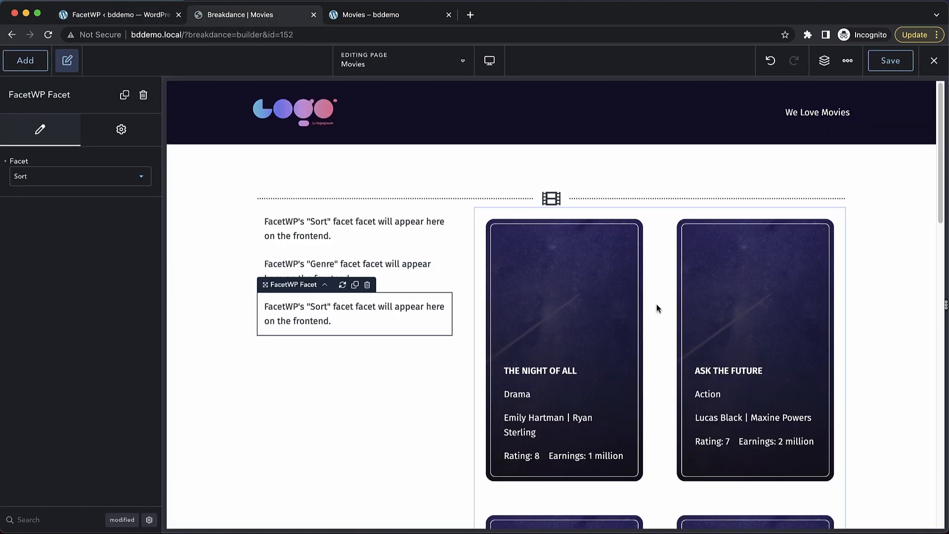
{"action": "scroll", "coordinate": [657, 309], "scroll_direction": "down", "scroll_amount": 5}
{"action": "scroll", "coordinate": [657, 308], "scroll_direction": "down", "scroll_amount": 10}
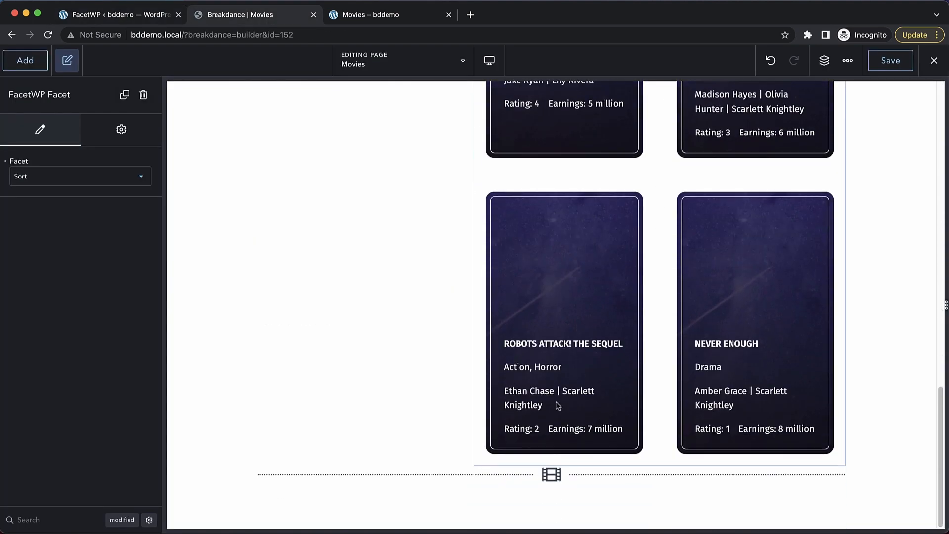
{"action": "left_click", "coordinate": [825, 62]}
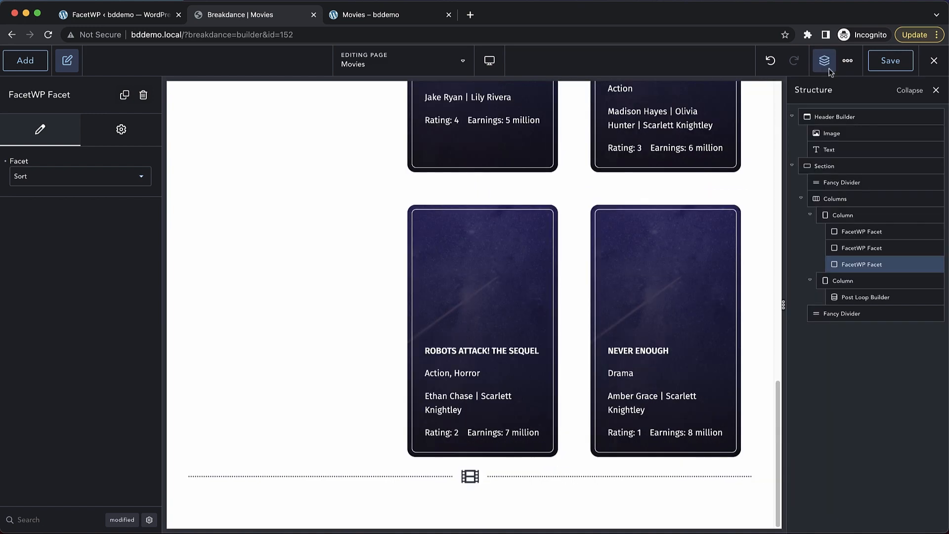
{"action": "left_click", "coordinate": [849, 297]}
{"action": "left_click", "coordinate": [18, 68]}
{"action": "type", "text": "face"}
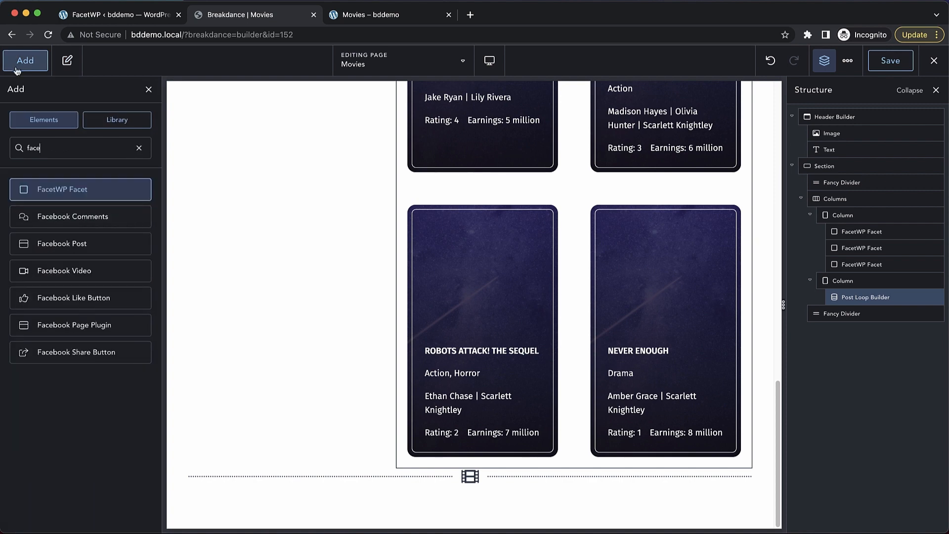
{"action": "left_click", "coordinate": [60, 192]}
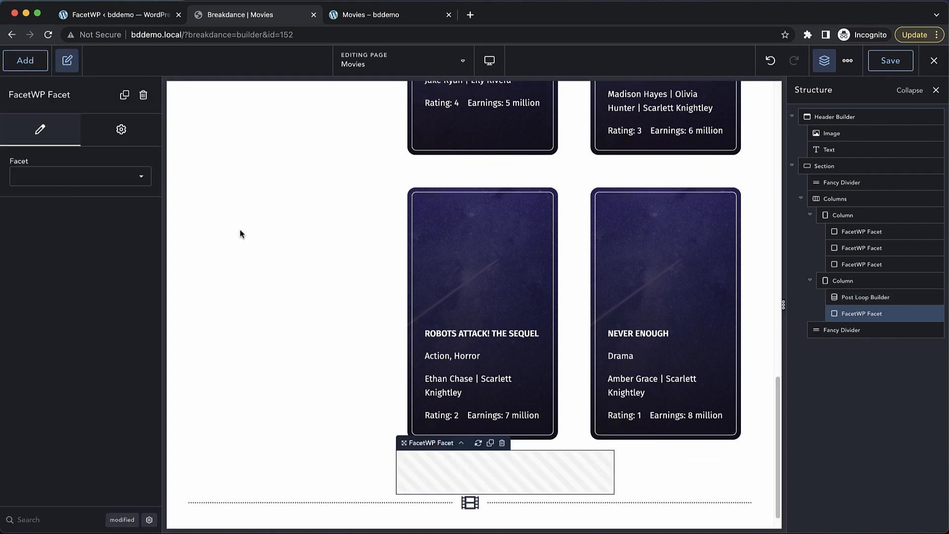
{"action": "left_click", "coordinate": [102, 179]}
{"action": "left_click", "coordinate": [47, 249]}
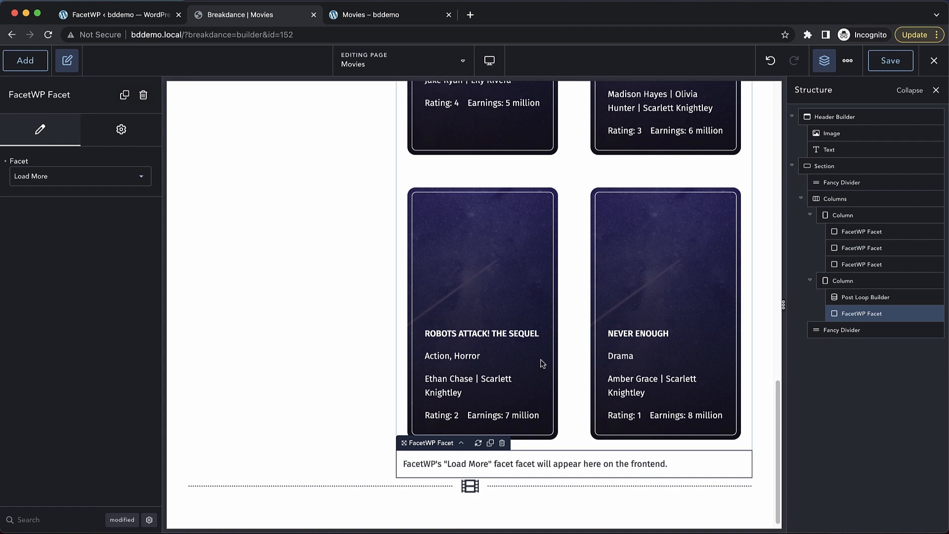
Step: Set the Post Loop Builder query to 4 posts per page, apply the query, and save the page
{"action": "left_click", "coordinate": [561, 341]}
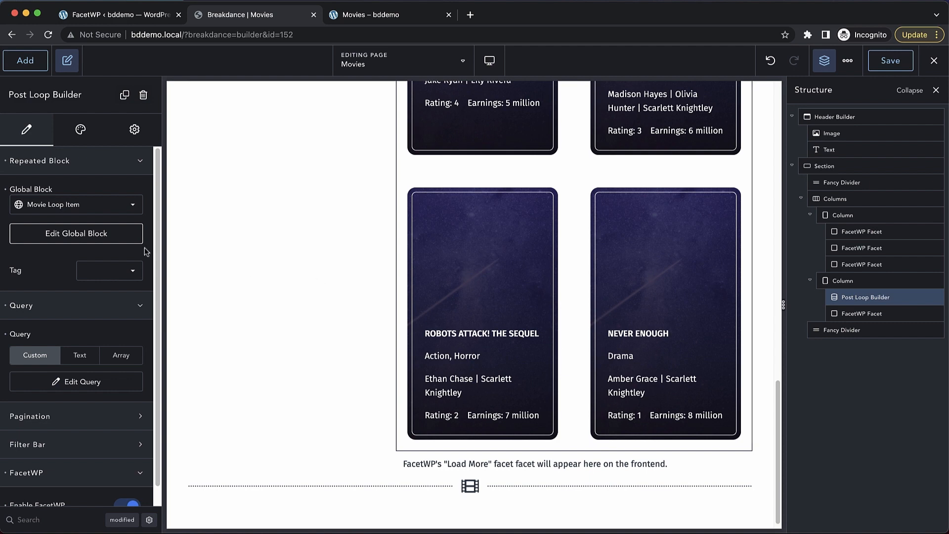
{"action": "left_click", "coordinate": [77, 382]}
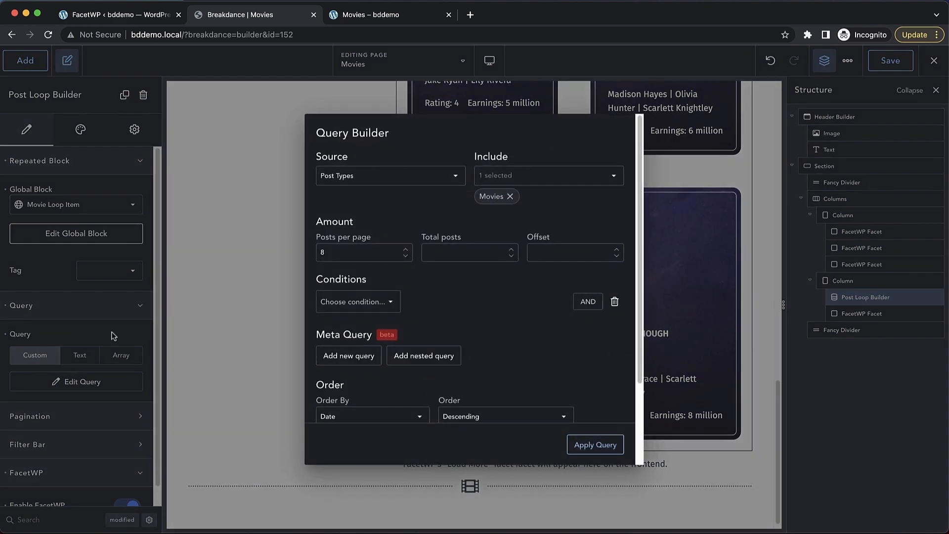
{"action": "double_click", "coordinate": [330, 250]}
{"action": "type", "text": "4"}
{"action": "left_click", "coordinate": [597, 443]}
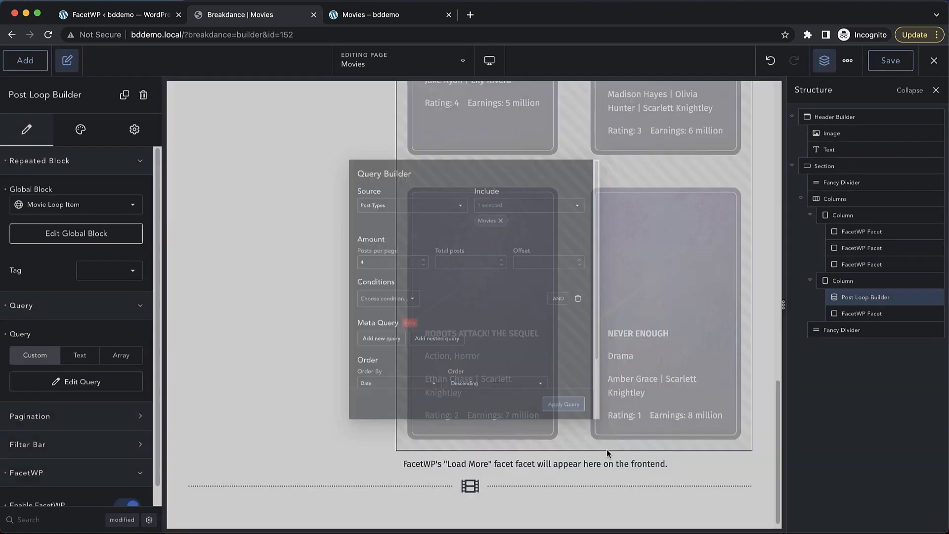
{"action": "left_click", "coordinate": [607, 449]}
{"action": "left_click", "coordinate": [891, 61]}
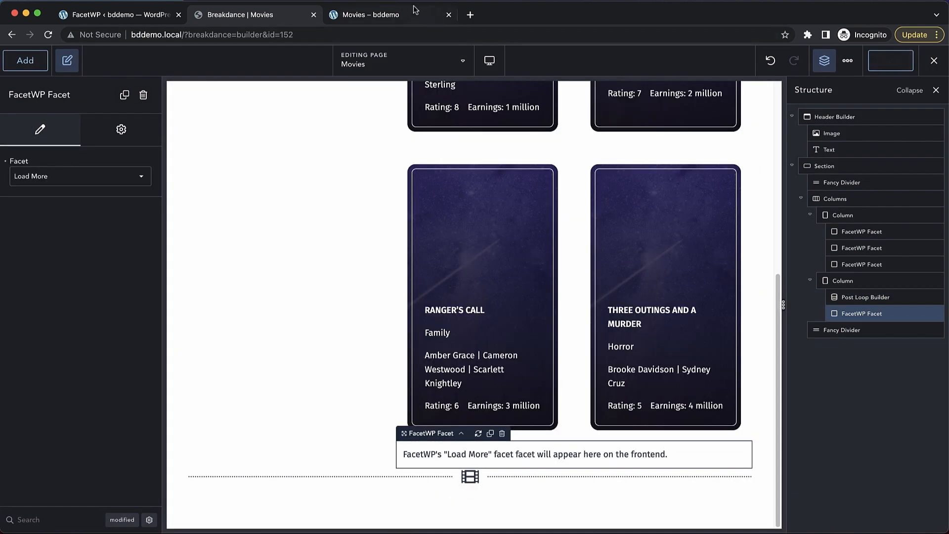
Step: Reload the live Movies page and clear the active starring filter
{"action": "left_click", "coordinate": [415, 11]}
{"action": "left_click", "coordinate": [48, 35]}
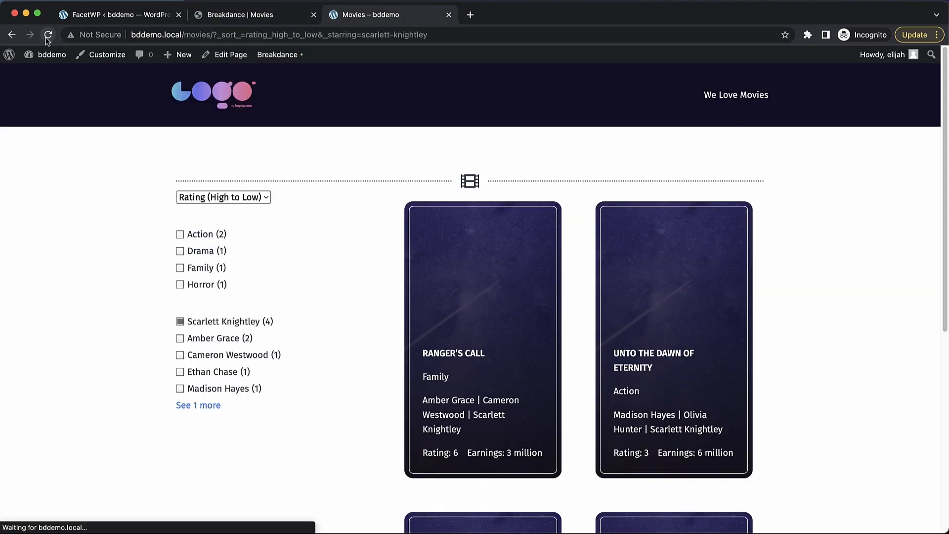
{"action": "left_click", "coordinate": [179, 322]}
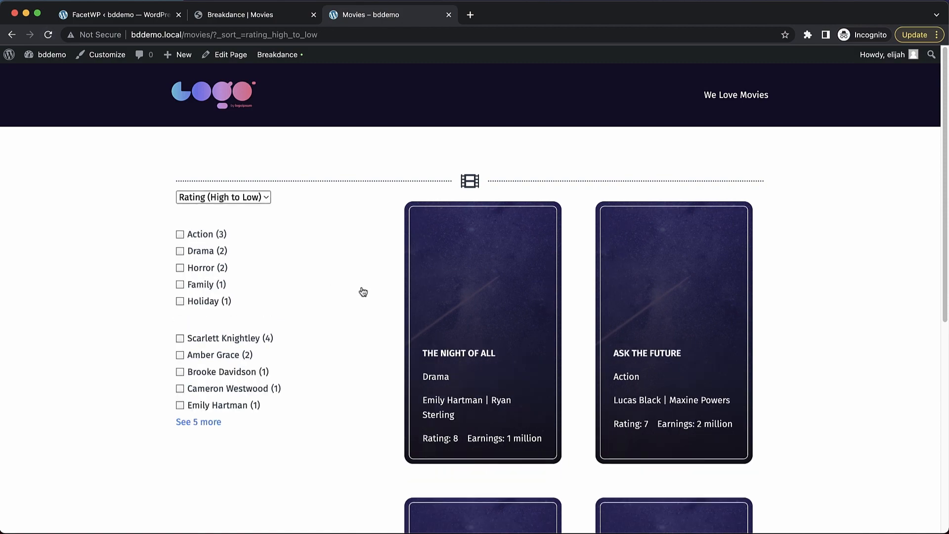
Step: Test the Load more pager beneath the movie cards and review the additional movies
{"action": "scroll", "coordinate": [363, 291], "scroll_direction": "down", "scroll_amount": 7}
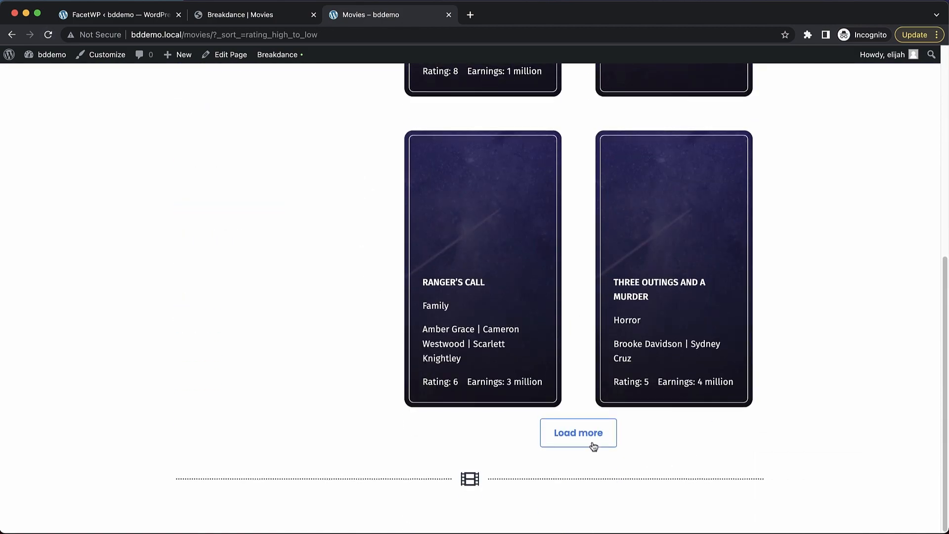
{"action": "scroll", "coordinate": [577, 218], "scroll_direction": "up", "scroll_amount": 4}
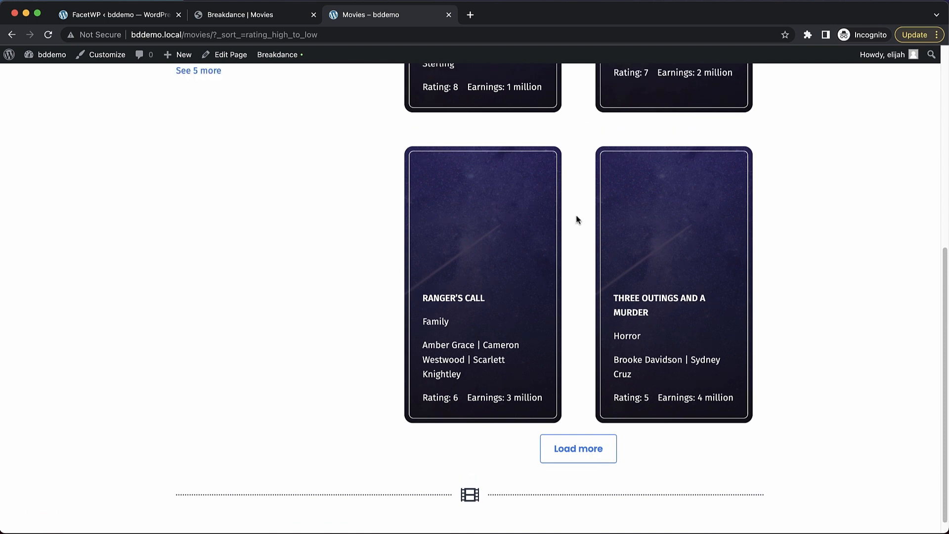
{"action": "scroll", "coordinate": [625, 251], "scroll_direction": "down", "scroll_amount": 4}
{"action": "scroll", "coordinate": [591, 372], "scroll_direction": "up", "scroll_amount": 1}
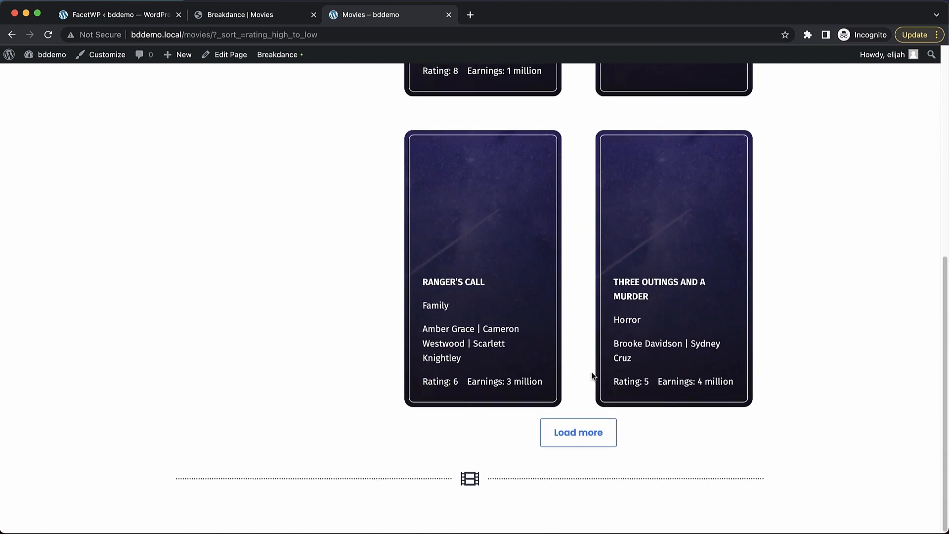
{"action": "left_click", "coordinate": [587, 434]}
{"action": "scroll", "coordinate": [587, 248], "scroll_direction": "down", "scroll_amount": 7}
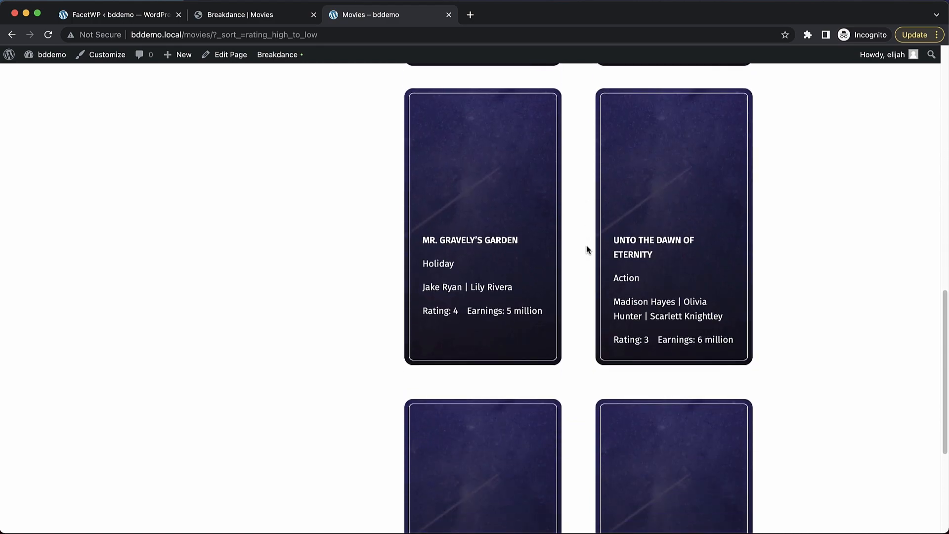
{"action": "scroll", "coordinate": [587, 249], "scroll_direction": "down", "scroll_amount": 2}
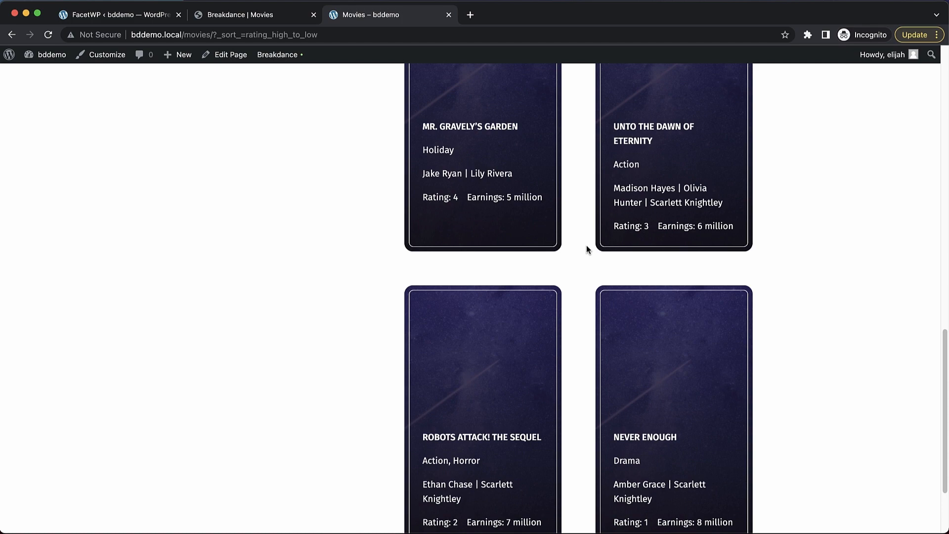
{"action": "scroll", "coordinate": [587, 245], "scroll_direction": "up", "scroll_amount": 15}
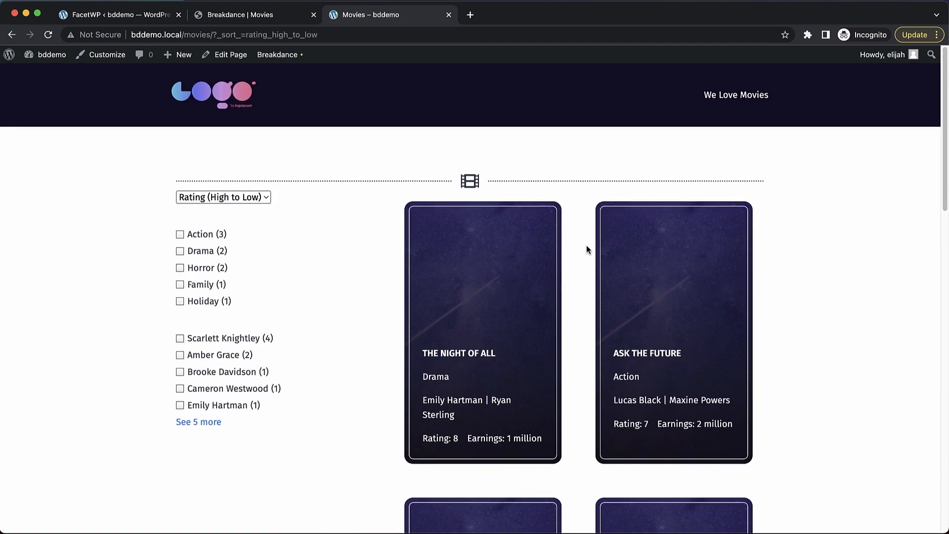